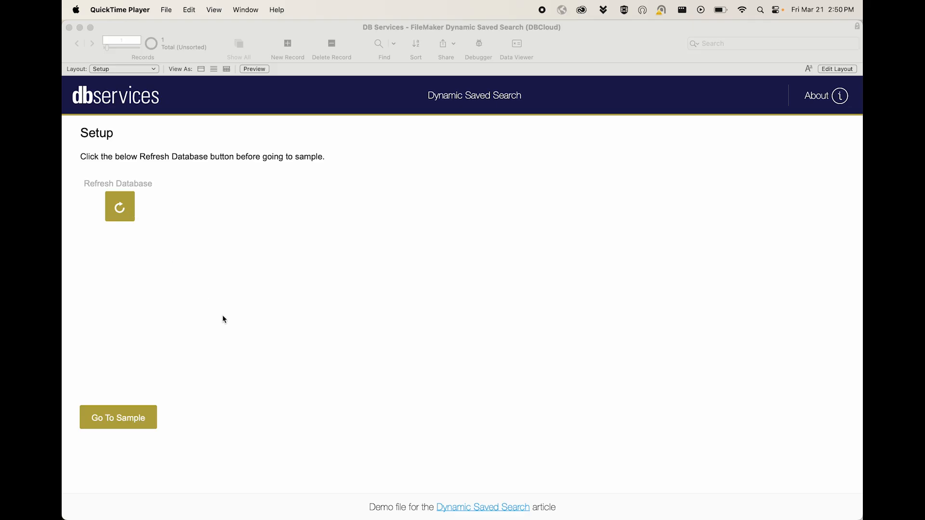
- Go from the Setup layout to the sample's Query Builder
click(127, 415)
click(126, 415)
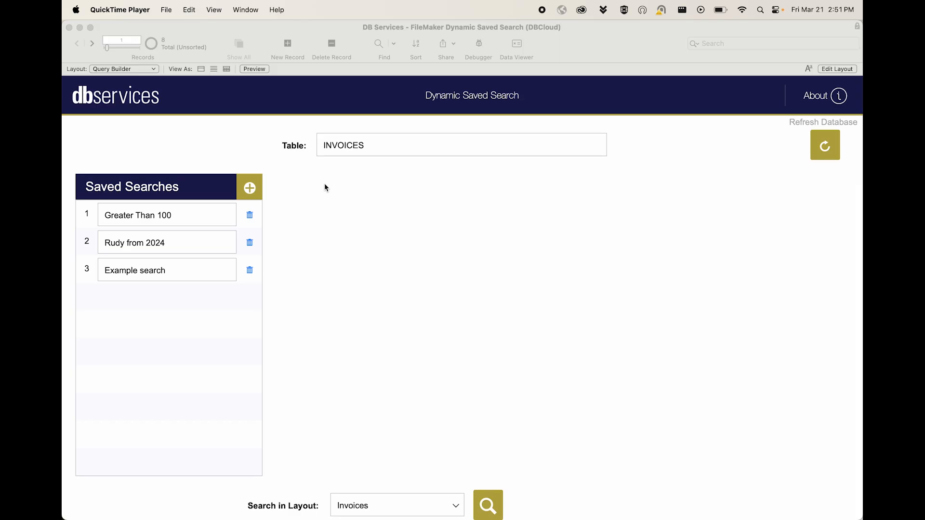
- Choose LAYOUTS as the table to search and LAYOUTS as the search layout
click(350, 147)
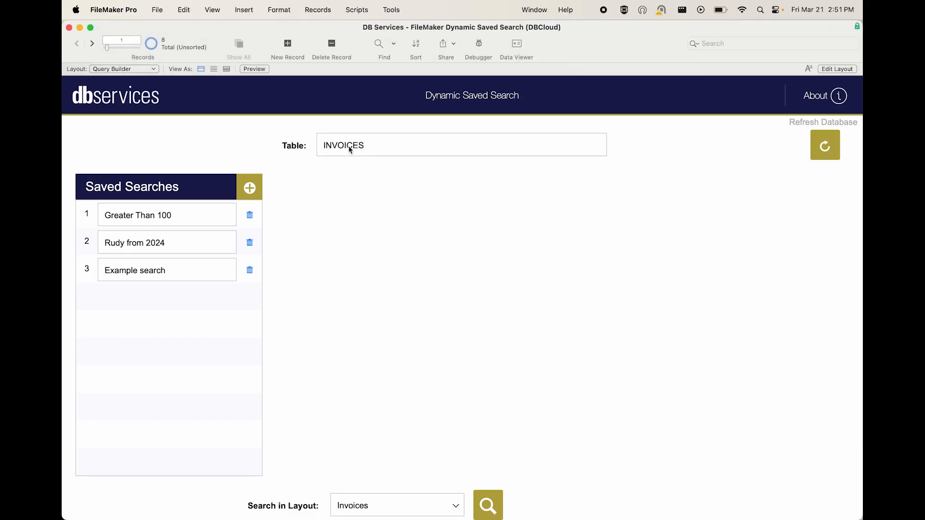
click(350, 149)
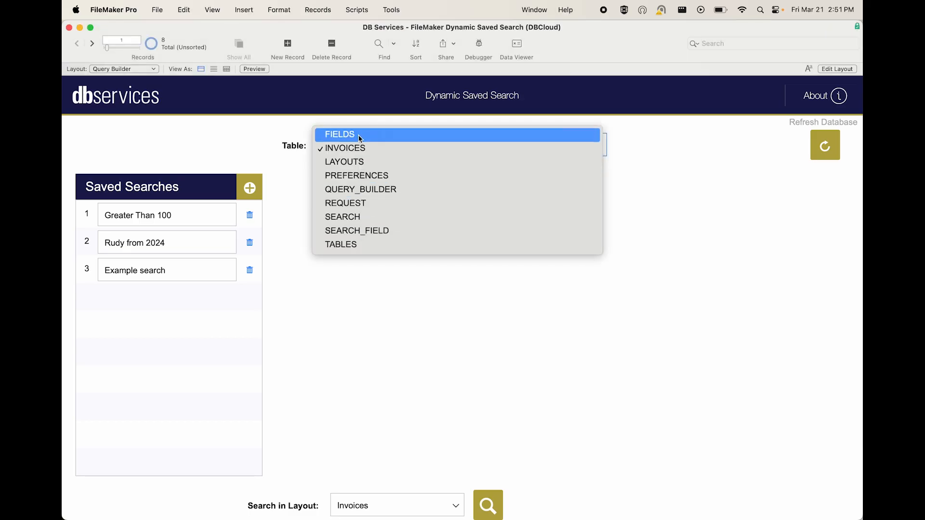
click(353, 163)
click(386, 501)
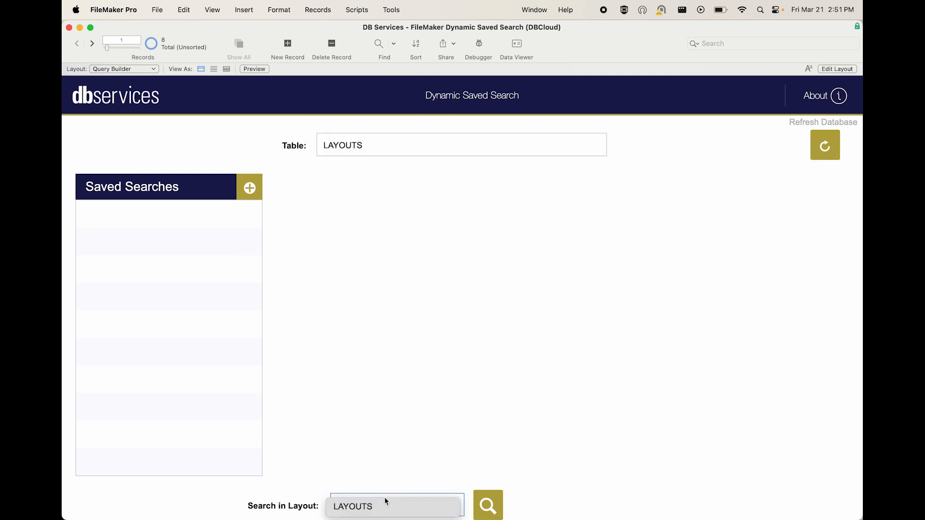
click(365, 507)
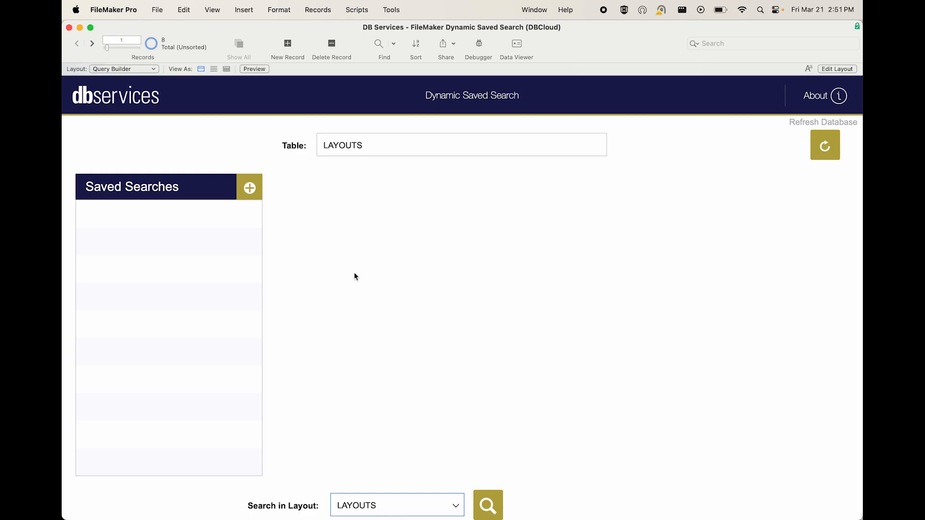
- Set the table to INVOICES and the search layout to Invoices
click(361, 151)
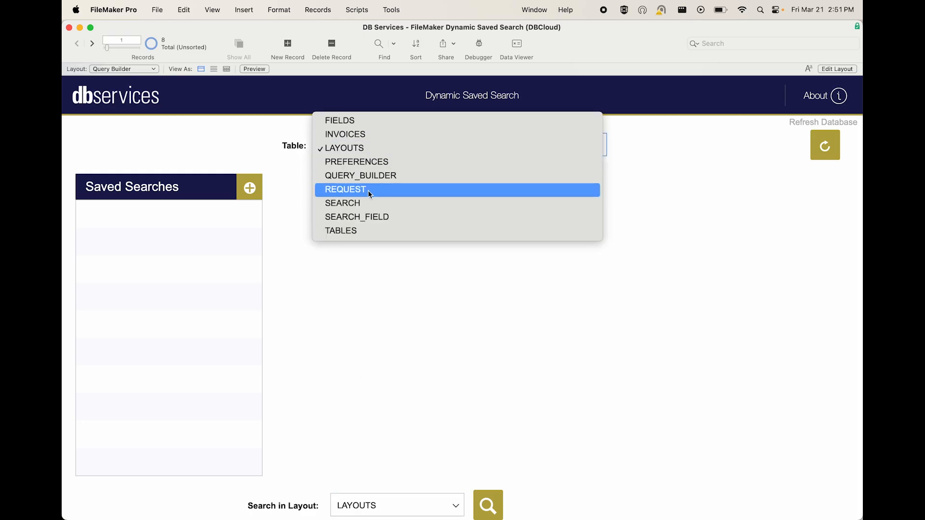
click(360, 135)
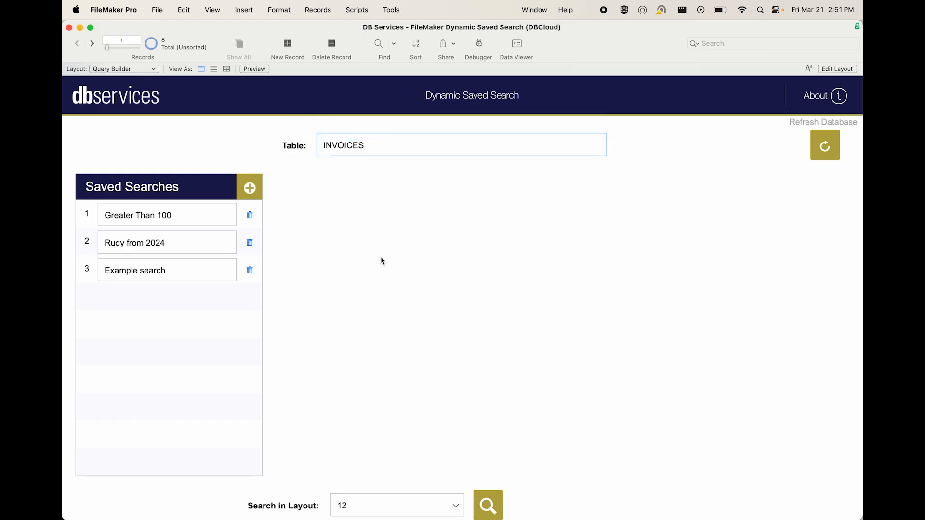
click(375, 498)
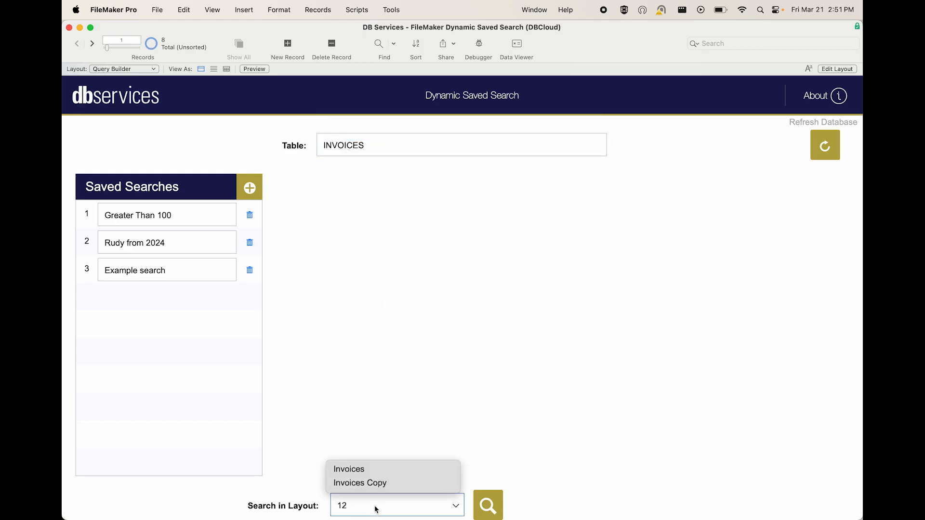
click(378, 474)
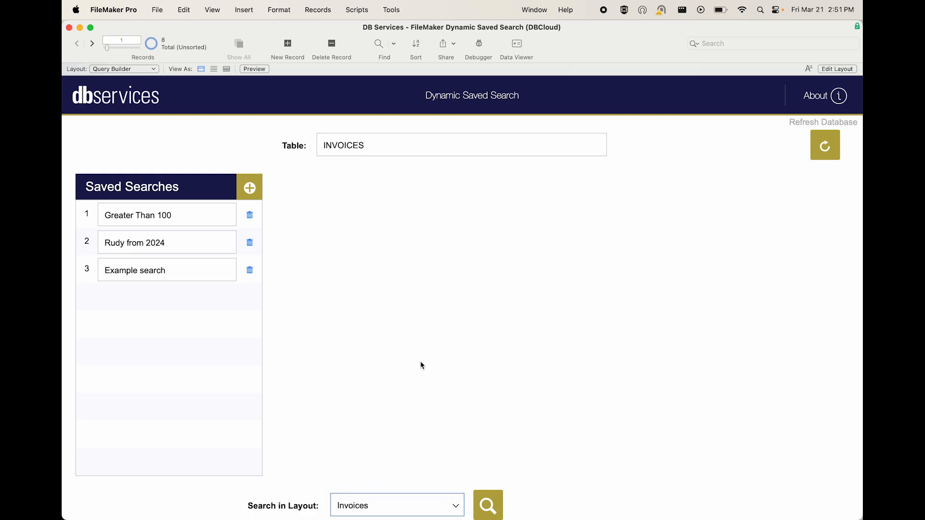
- Duplicate the Invoices Copy layout in the layout manager and refresh the database
key(super+shift+d)
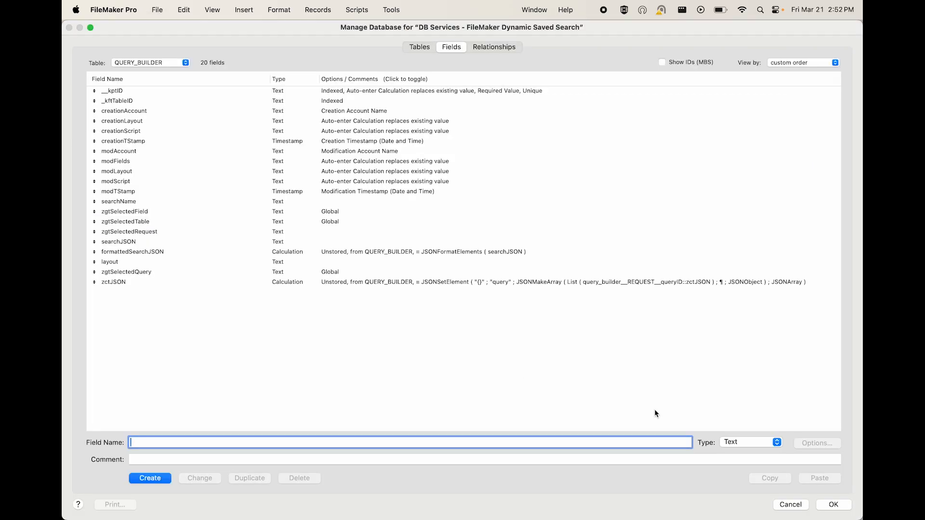
click(788, 504)
key(super+shift+l)
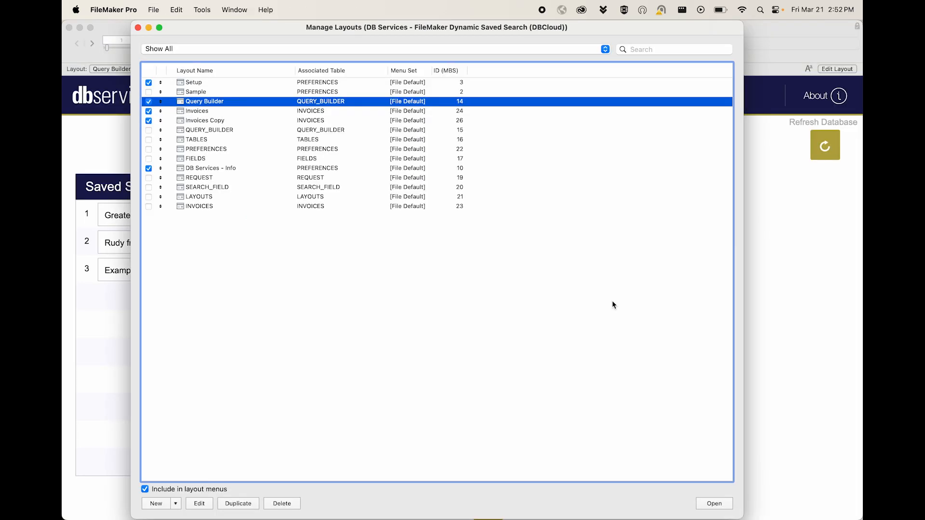
click(246, 121)
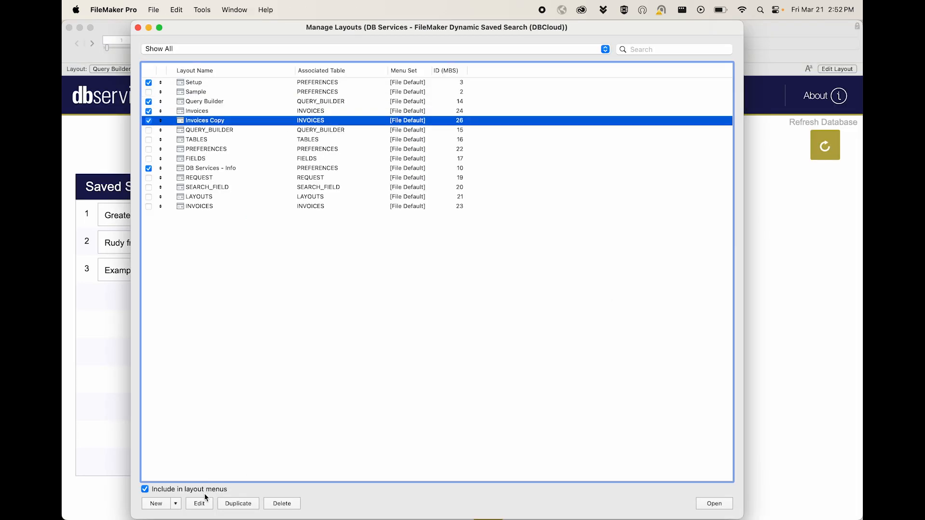
click(239, 503)
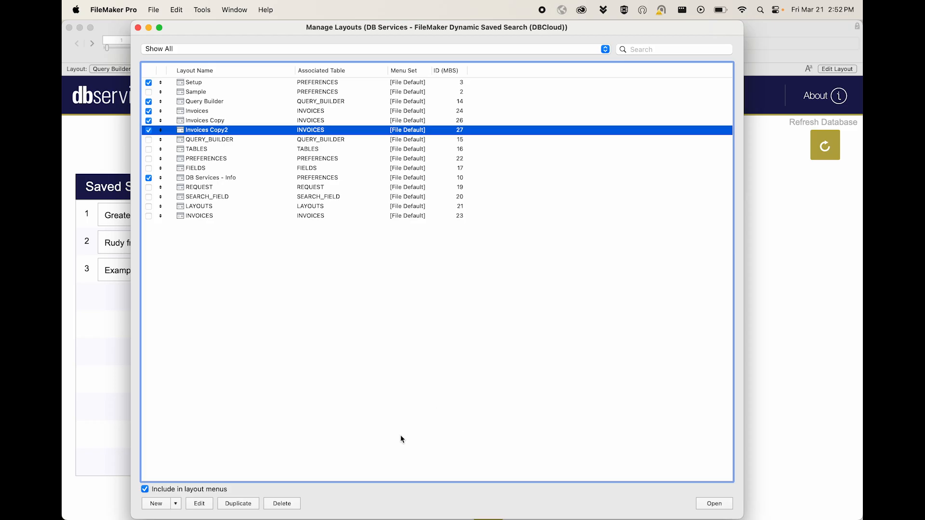
click(138, 28)
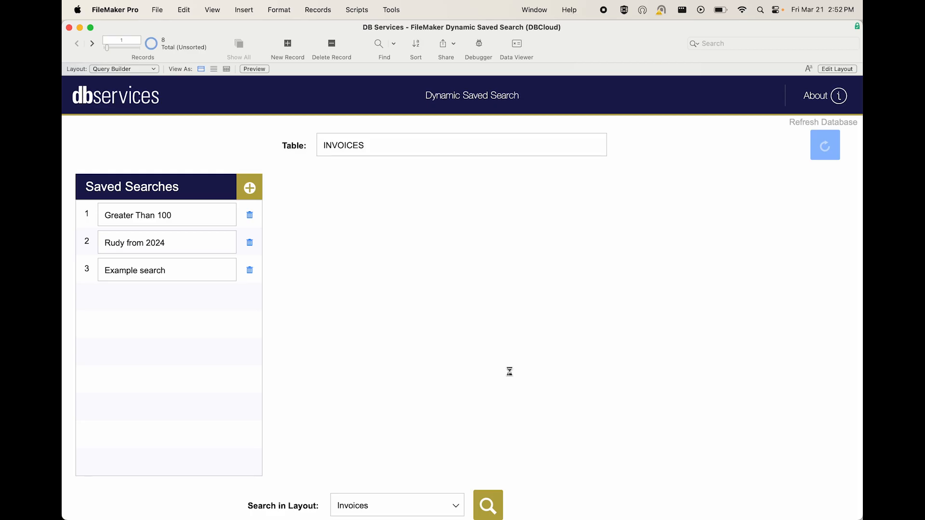
- Check which search layouts are offered for the INVOICES table
click(410, 504)
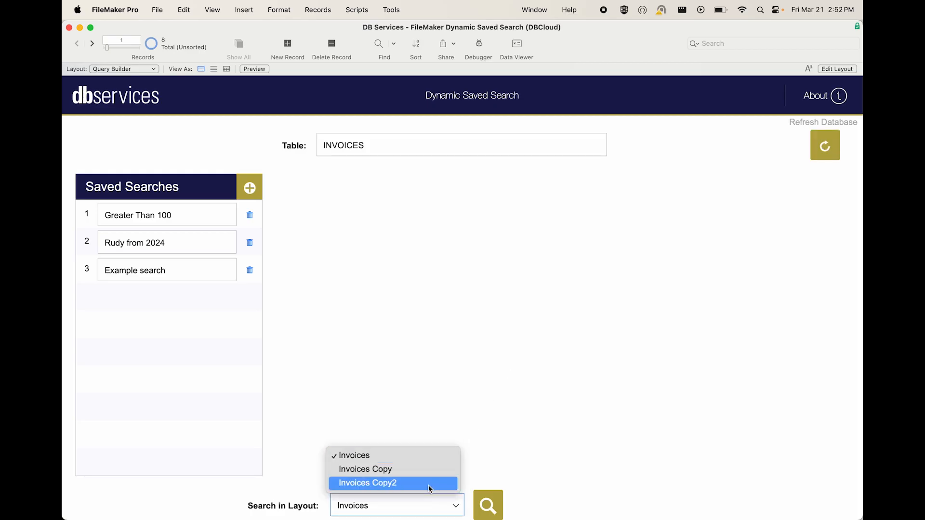
click(299, 498)
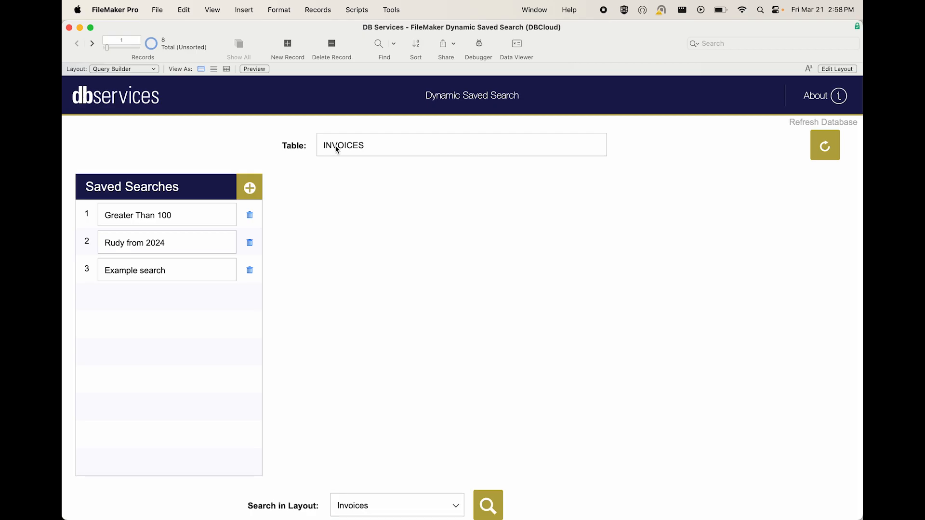
- Add a saved search named New Search for the INVOICES table and select it
click(337, 150)
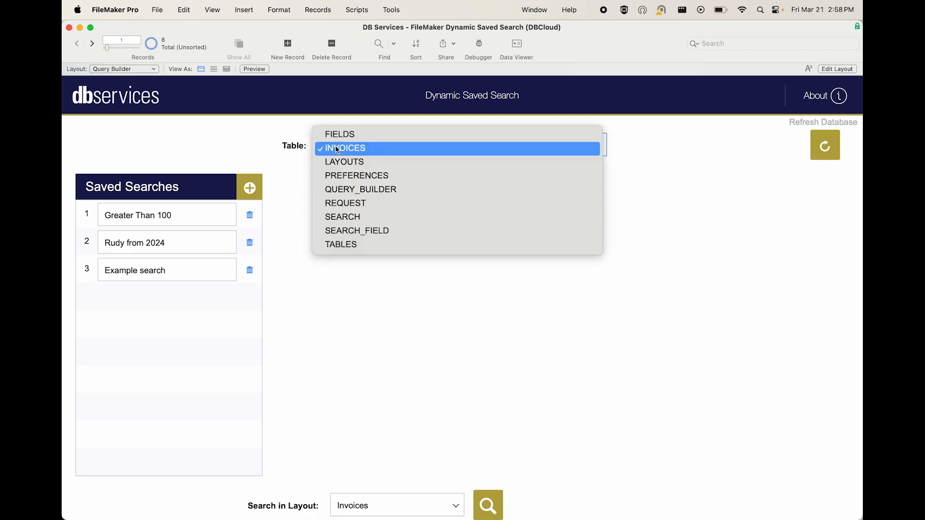
click(337, 149)
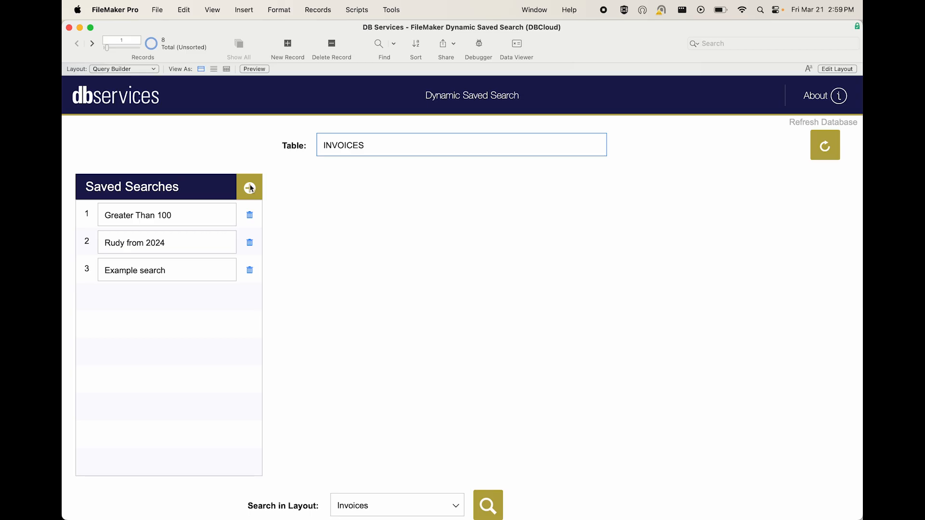
click(249, 188)
click(162, 300)
text(New )
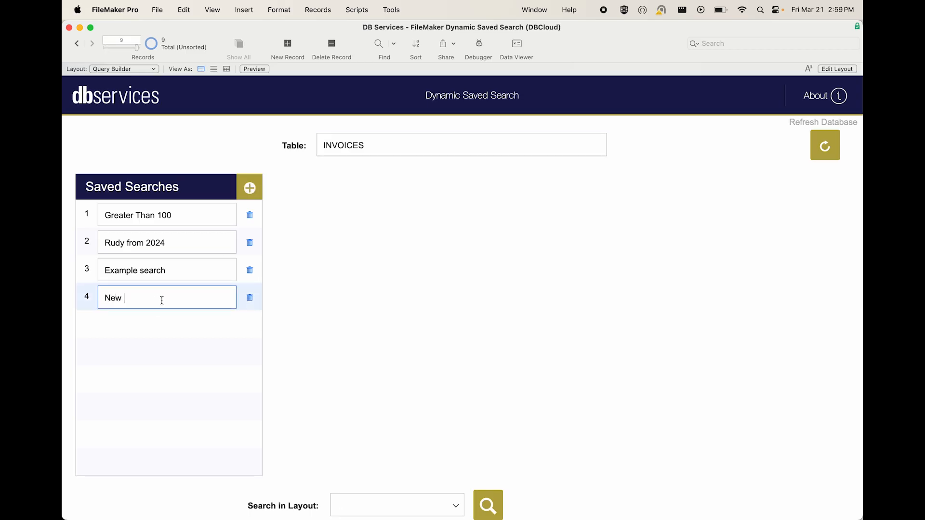
text(Search)
click(90, 300)
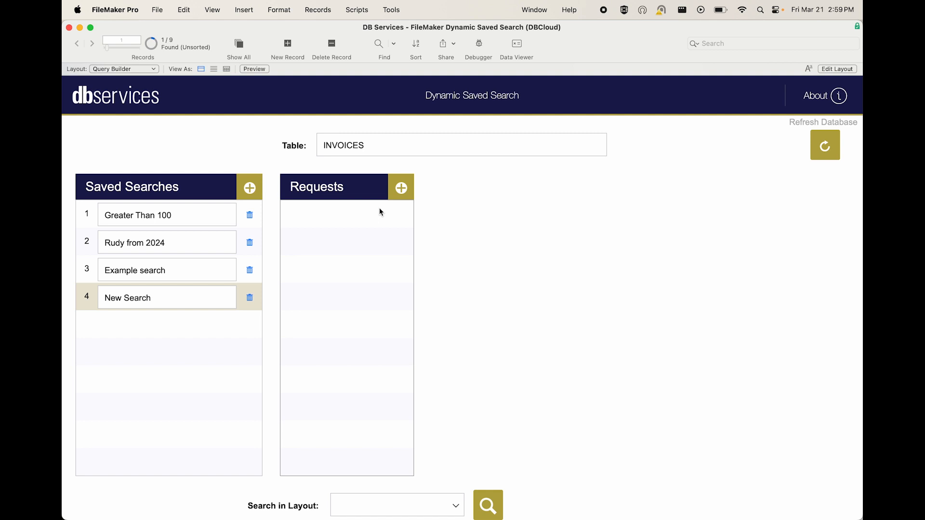
- Add a request to New Search with a customer field criterion, entering the customer's first name as the value
click(404, 188)
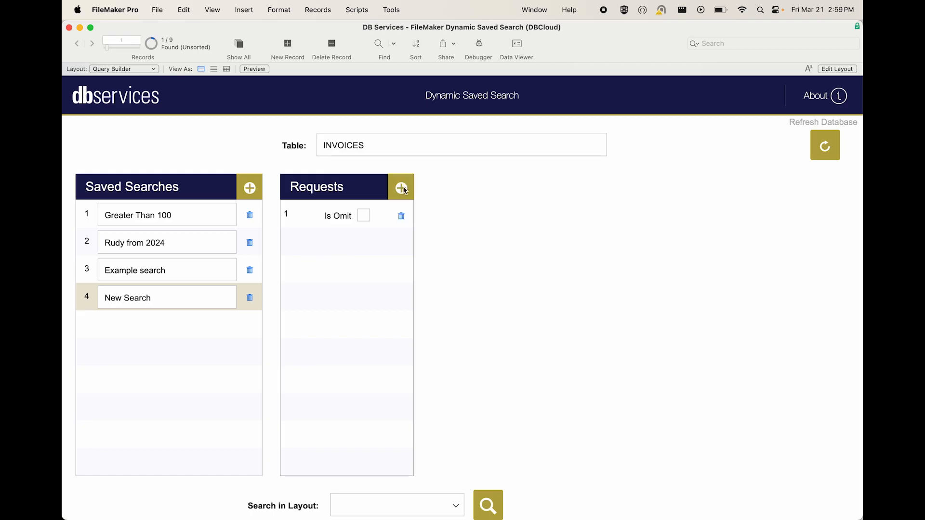
click(336, 214)
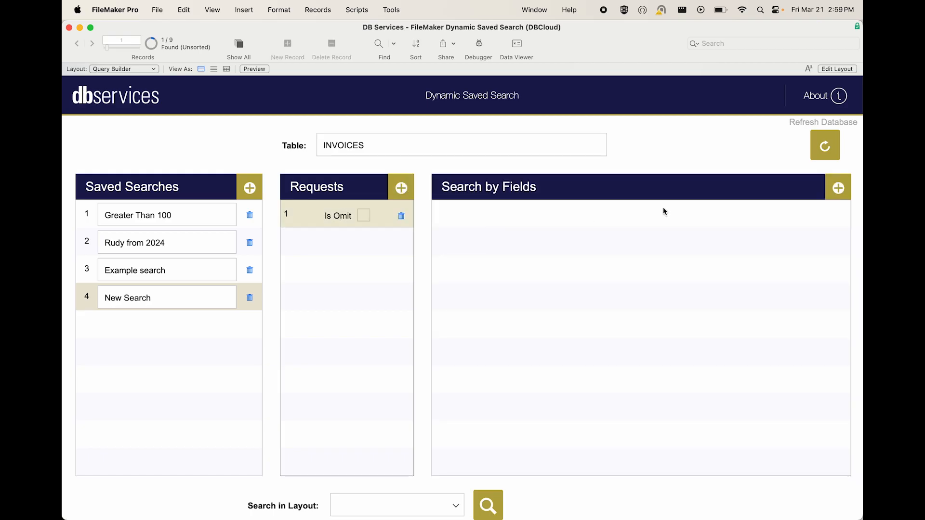
click(839, 188)
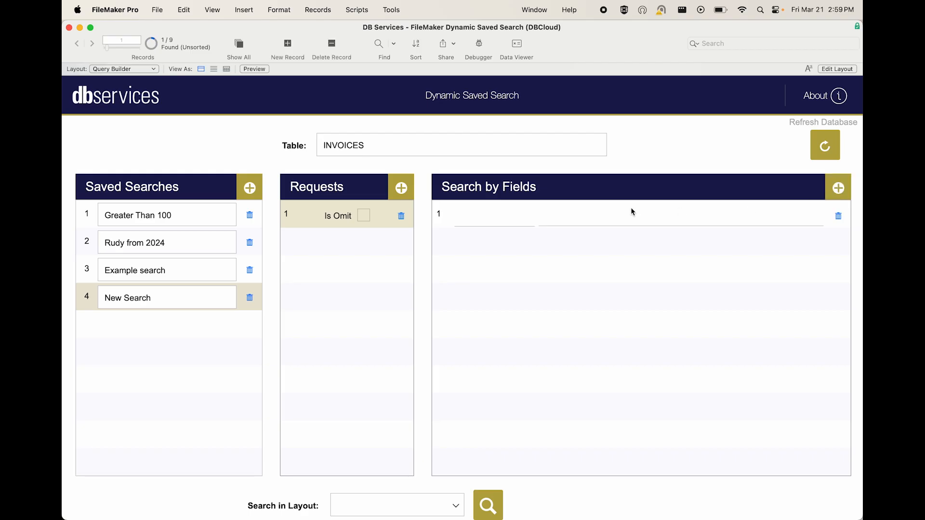
click(476, 221)
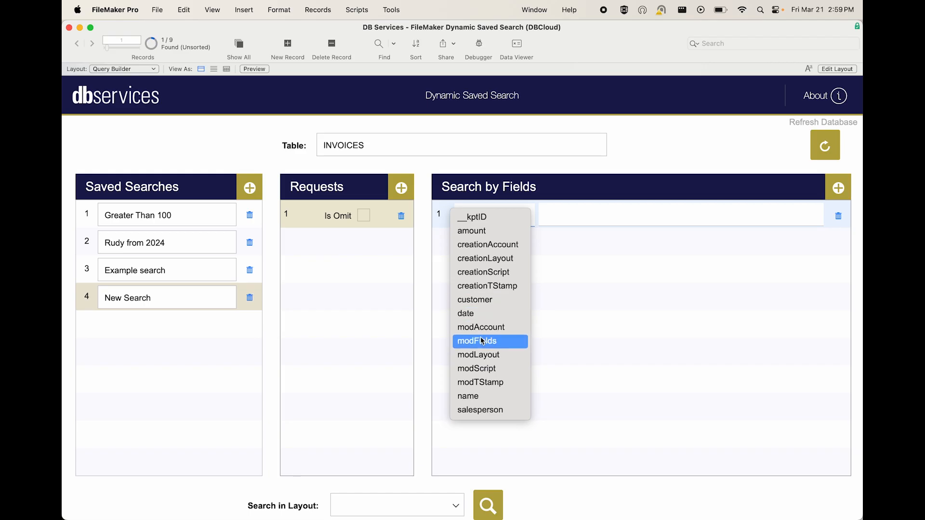
click(487, 299)
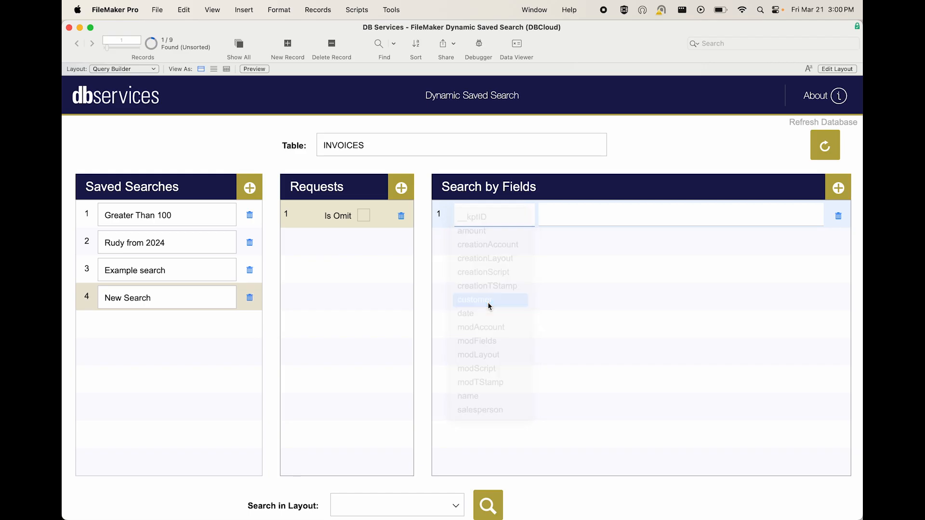
click(584, 213)
text(Rudy)
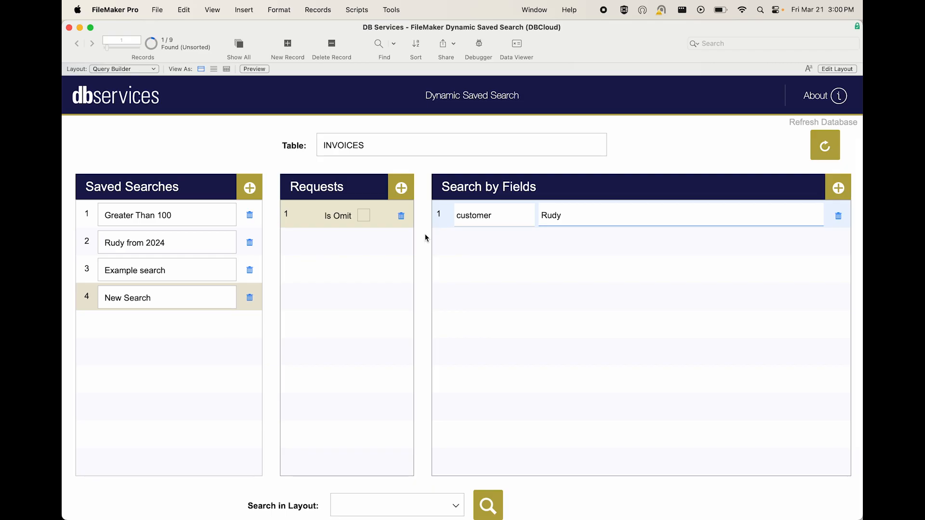
click(426, 247)
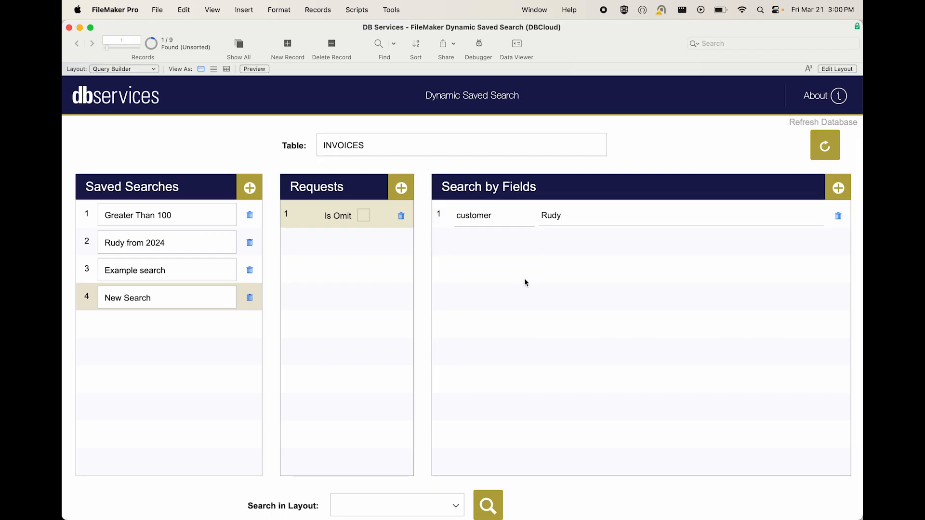
- Run New Search in the Invoices layout
click(410, 505)
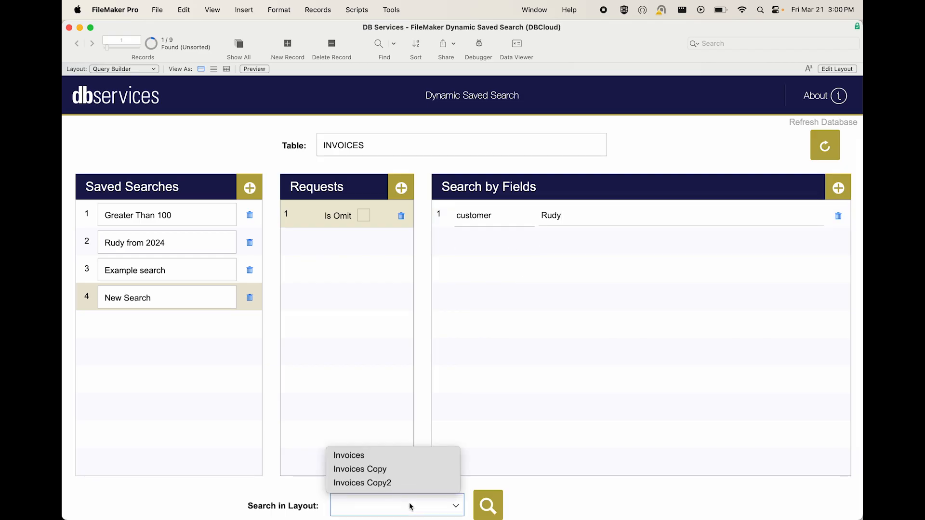
click(376, 456)
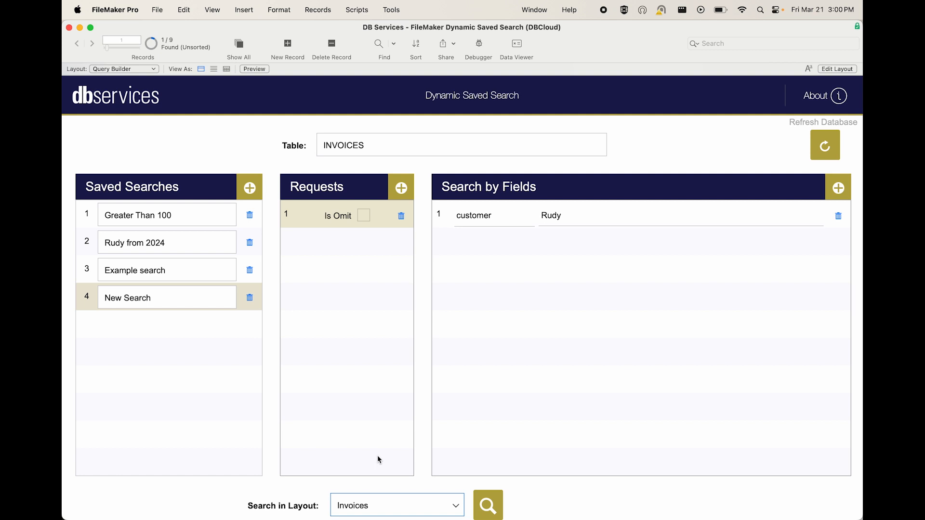
click(488, 504)
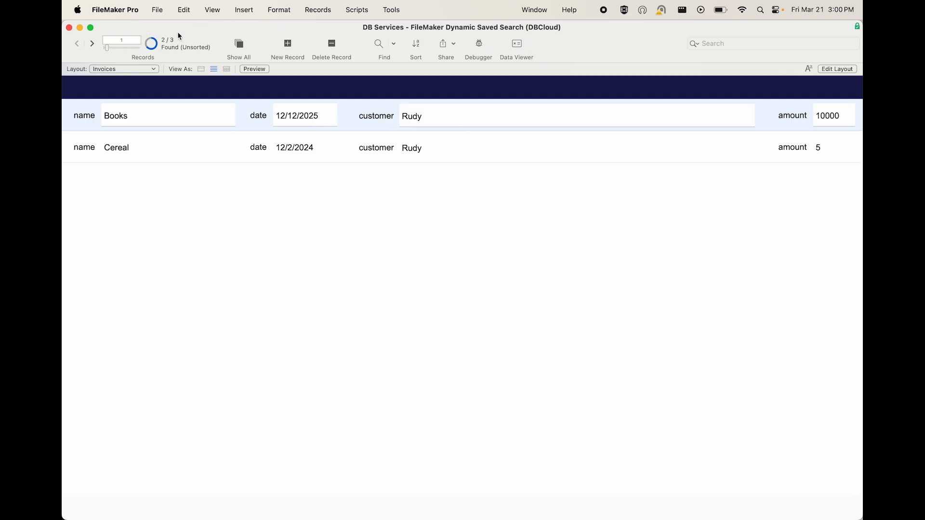
- Show all invoice records and return to the Query Builder layout
click(240, 45)
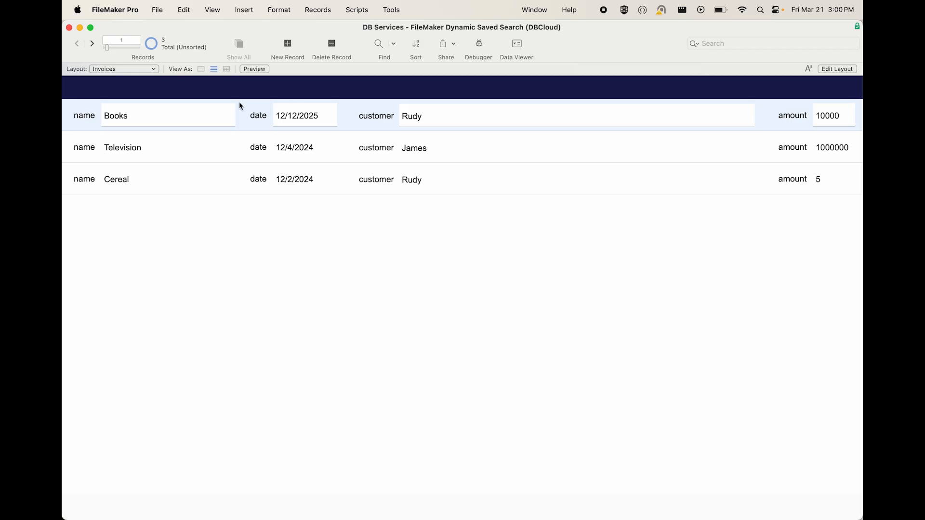
click(151, 70)
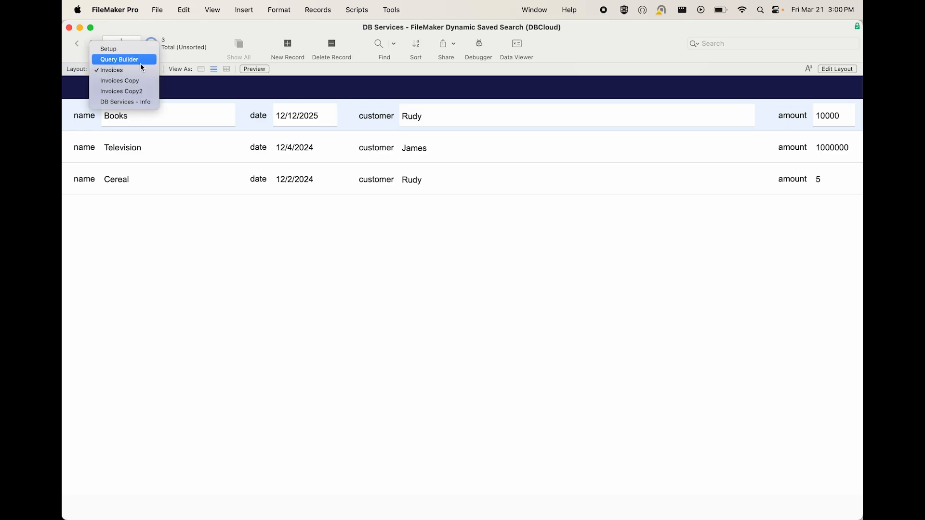
click(140, 61)
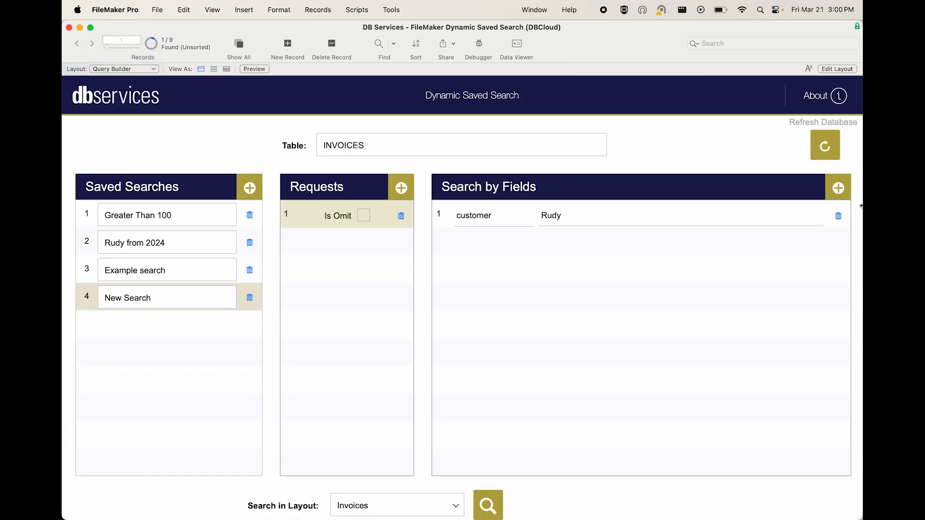
- Add a second field criterion to the request, searching date for */*/2025
click(842, 191)
click(515, 241)
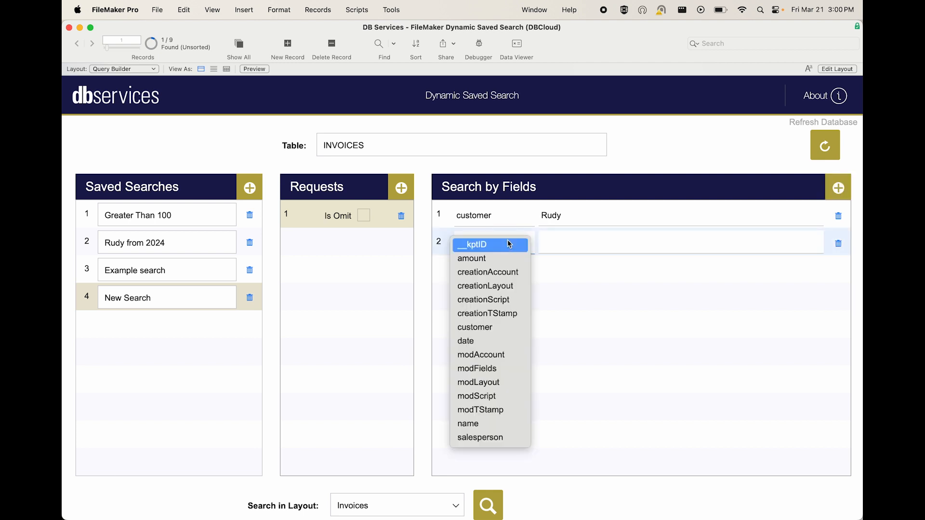
click(491, 341)
click(560, 248)
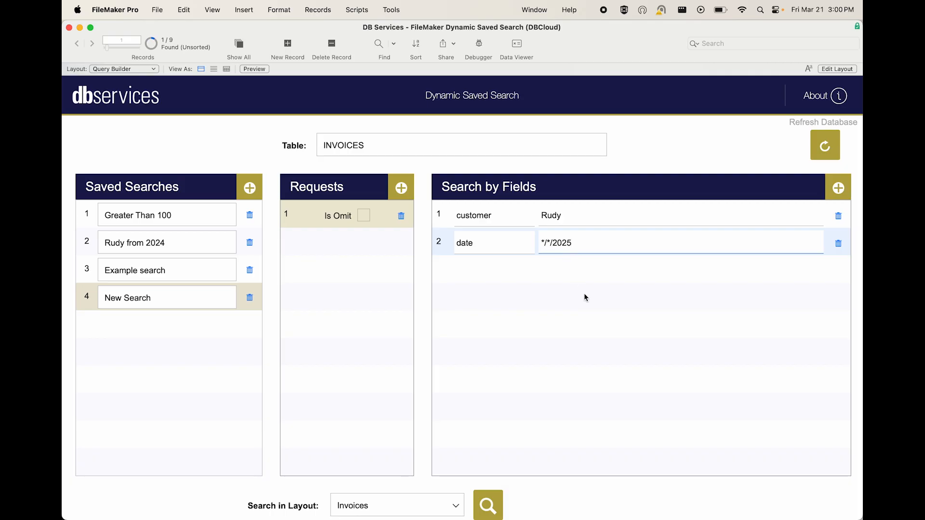
click(422, 217)
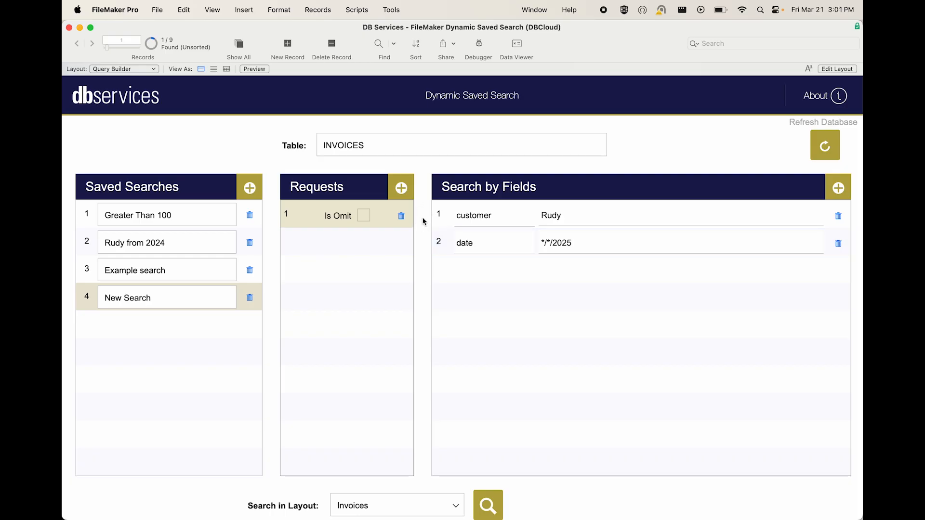
- Run New Search in the Invoices Copy layout
click(426, 501)
click(395, 468)
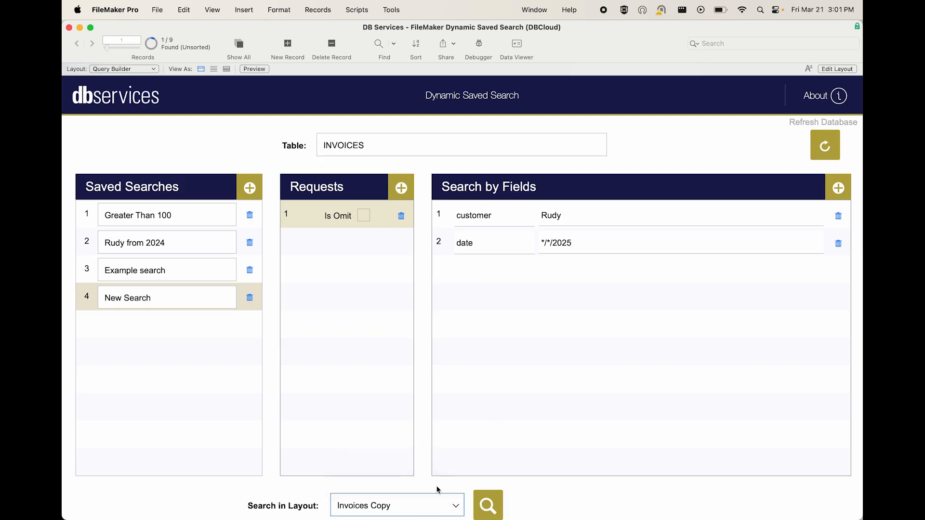
click(489, 504)
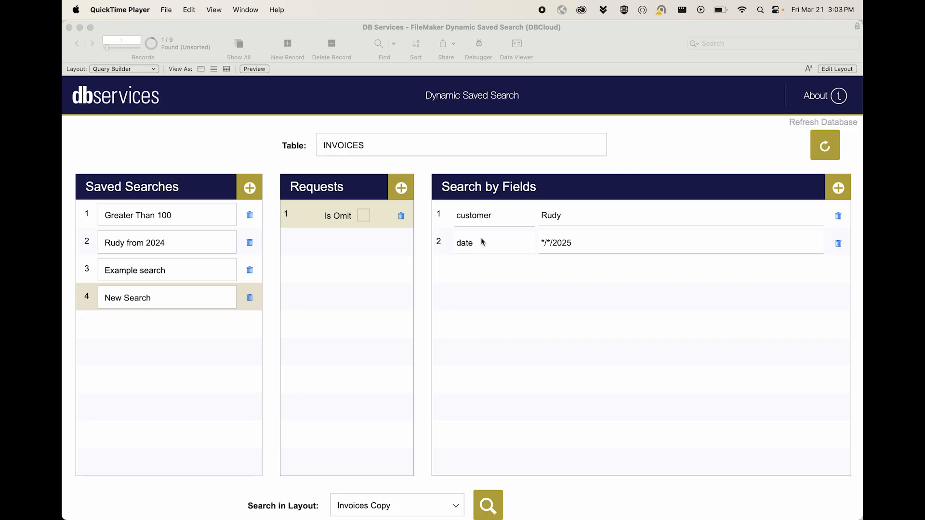
- Add a second request to New Search with a field criterion searching amount for <5
click(405, 190)
click(404, 189)
click(340, 242)
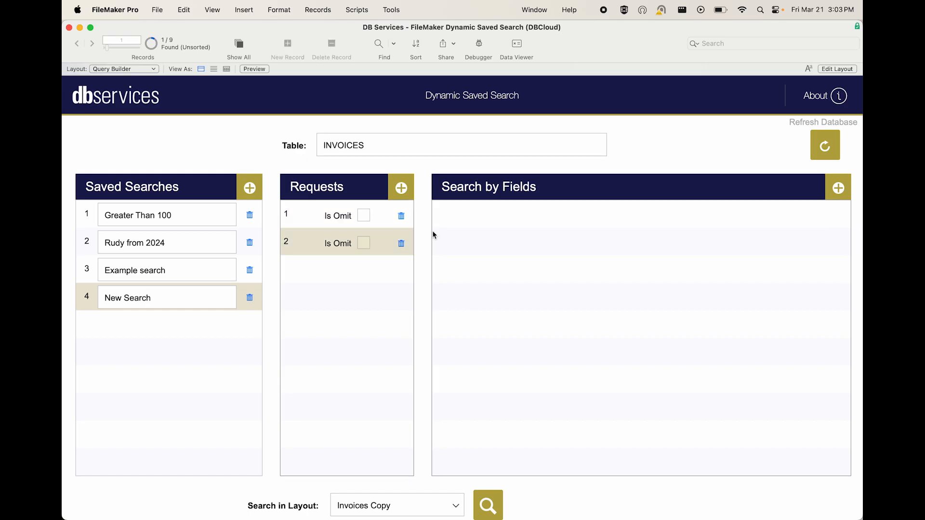
click(842, 189)
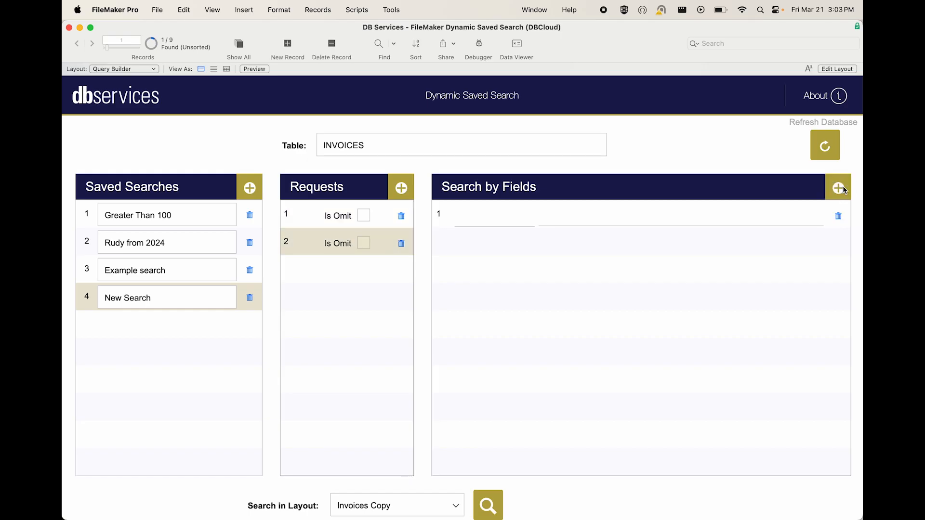
click(525, 215)
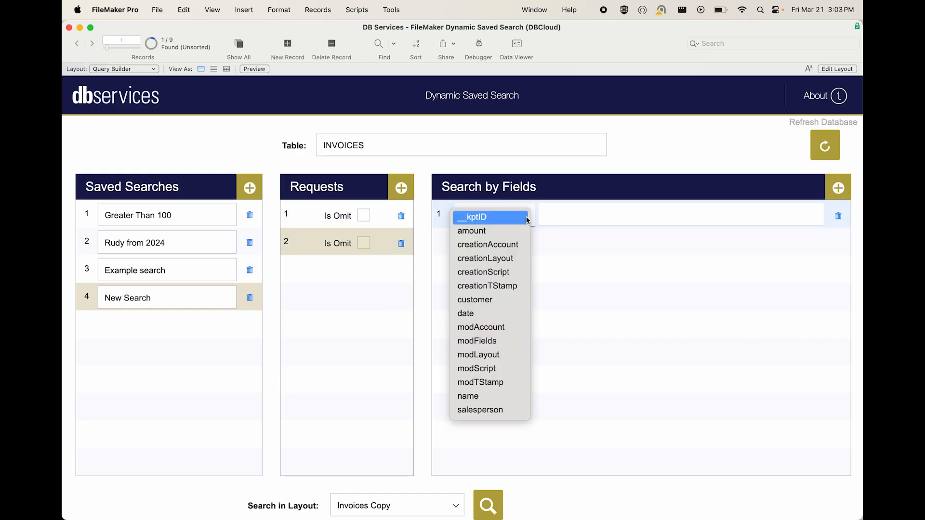
click(477, 231)
click(572, 215)
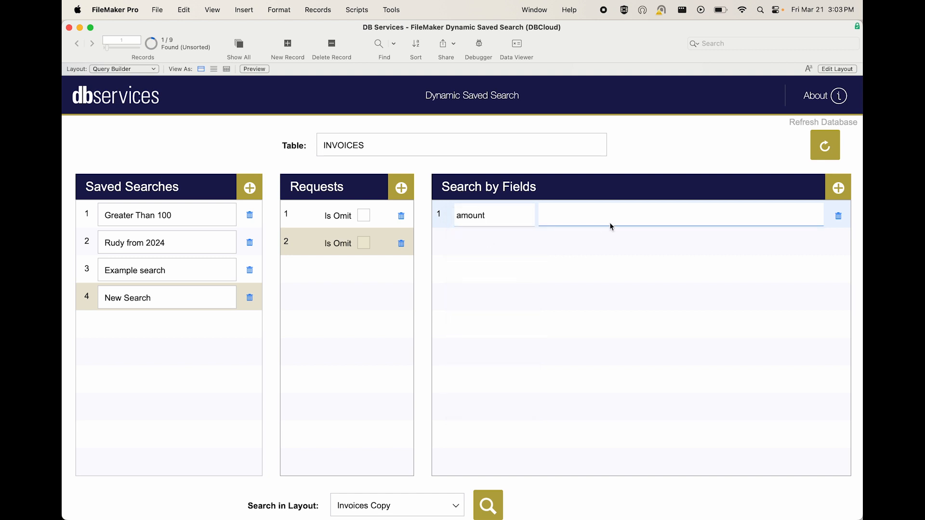
text(<5)
click(421, 322)
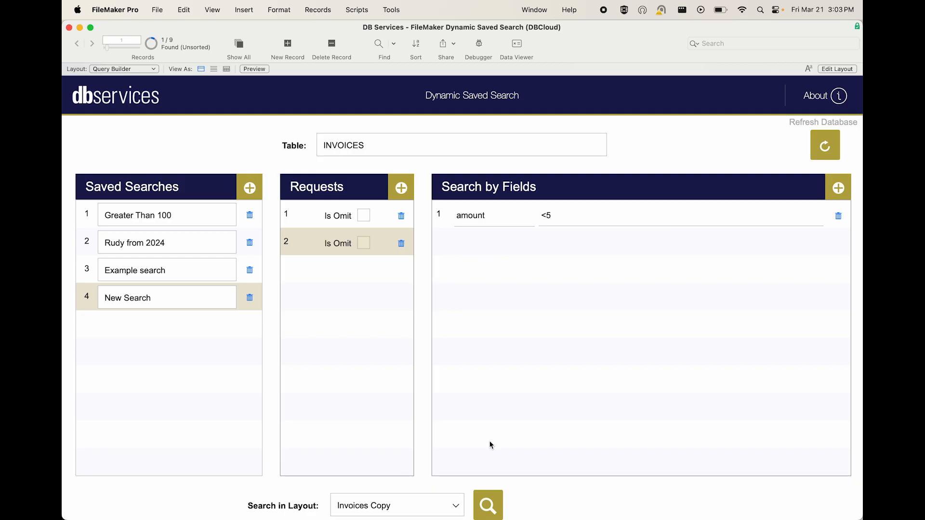
- Run the two-request New Search in the Invoices layout
click(428, 503)
click(410, 480)
click(485, 504)
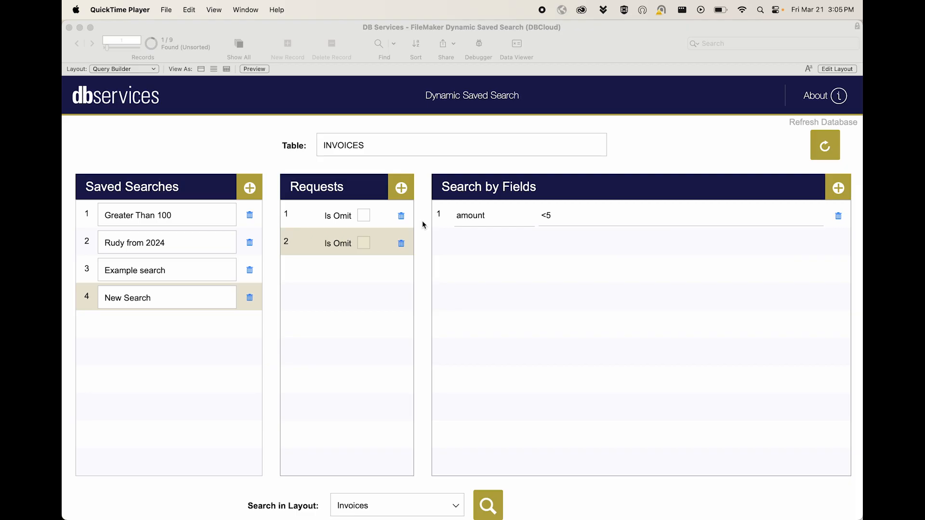
- Create a fifth saved search, naming it "No" followed by the customer's first name
click(268, 284)
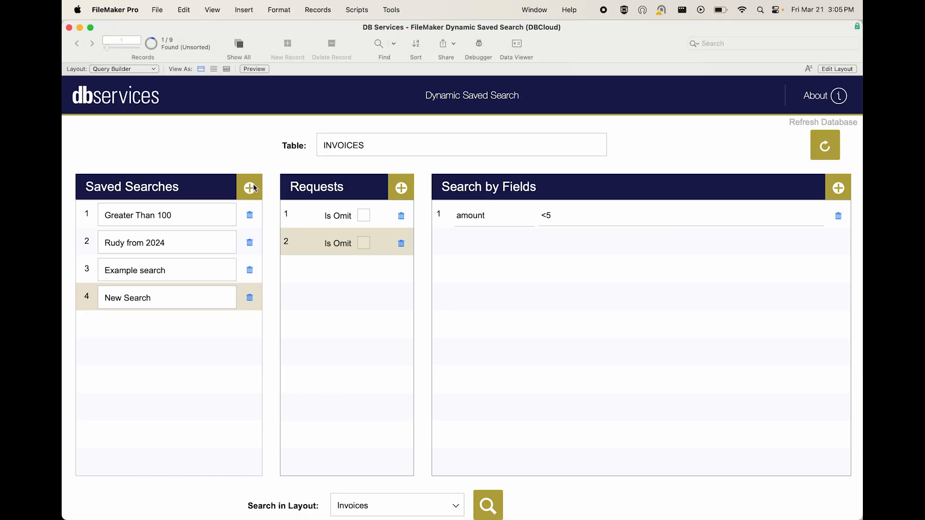
click(253, 188)
click(140, 325)
text(No Rudy)
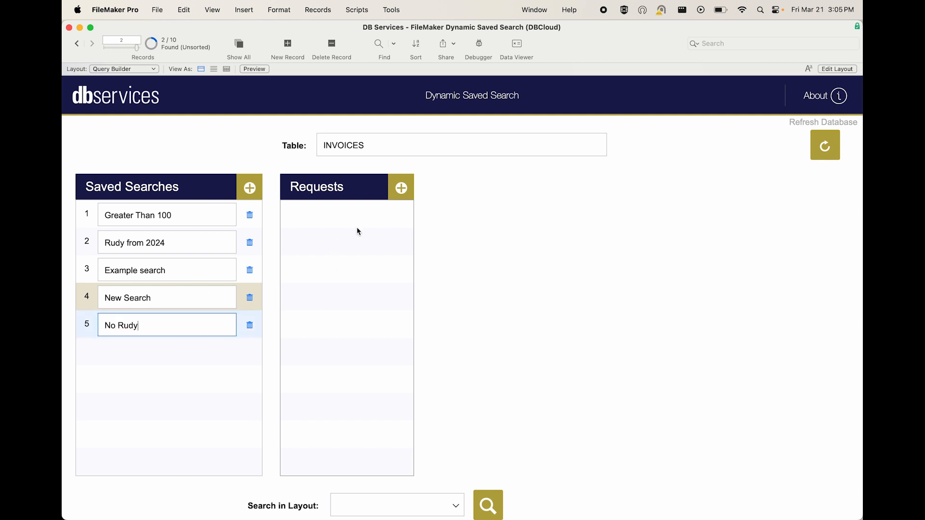
click(360, 227)
- Add a request marked Is Omit to the new saved search, with a customer criterion containing the customer's first name
click(402, 188)
click(336, 214)
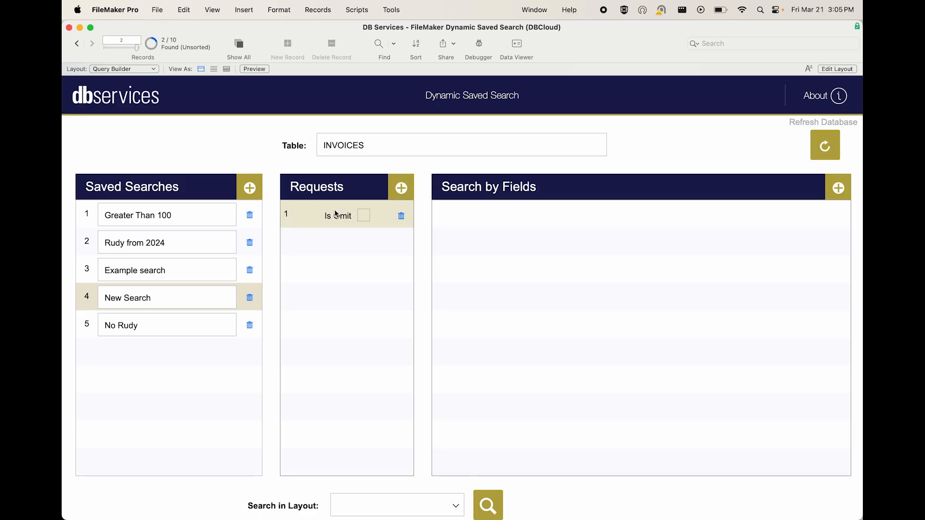
click(363, 216)
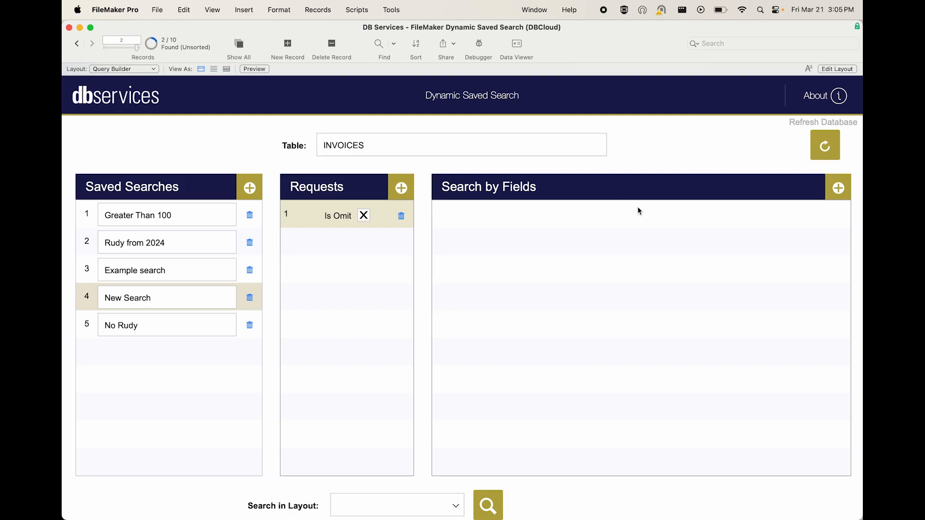
click(838, 188)
click(520, 218)
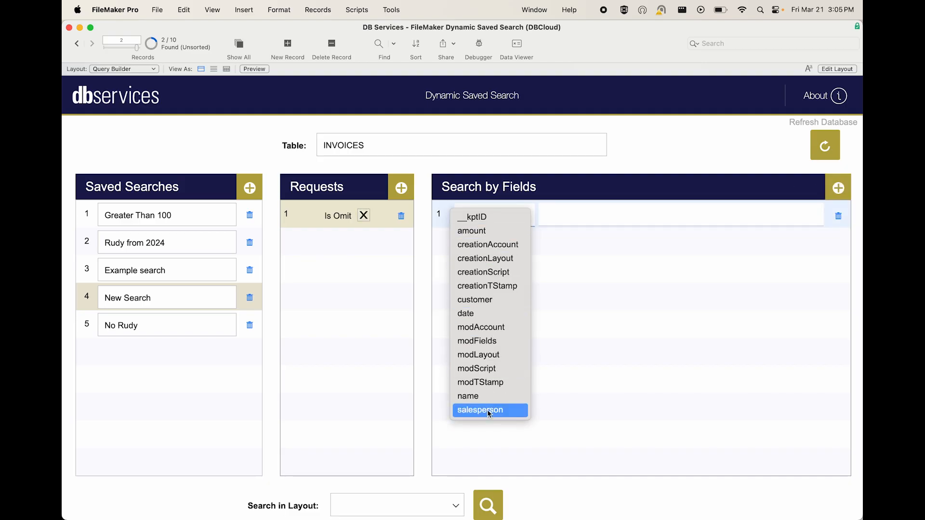
click(516, 299)
click(549, 219)
text(Rudy)
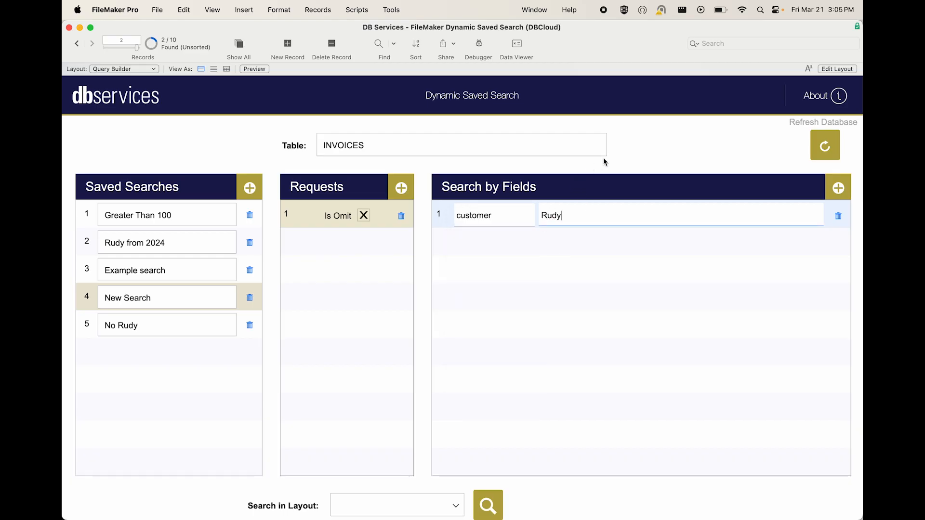
click(587, 174)
- Run the omit search in the Invoices layout
click(398, 503)
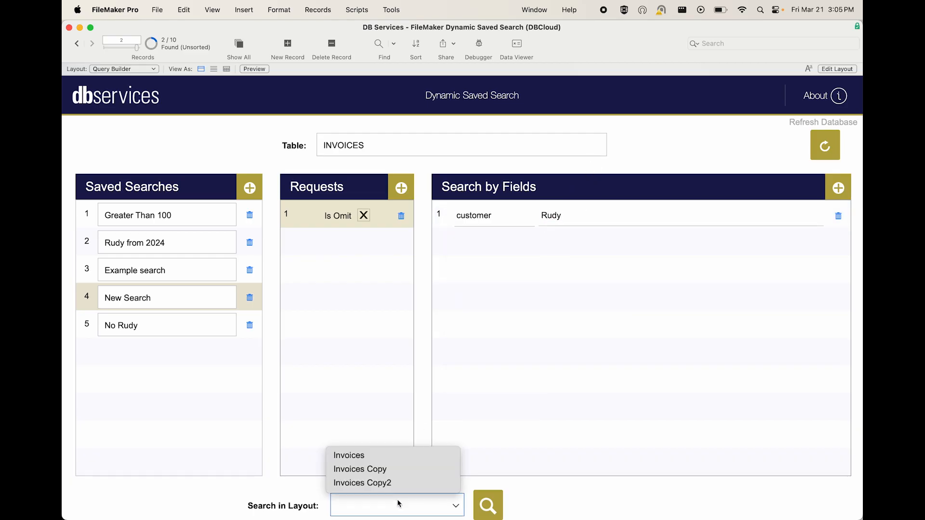
click(384, 456)
click(489, 505)
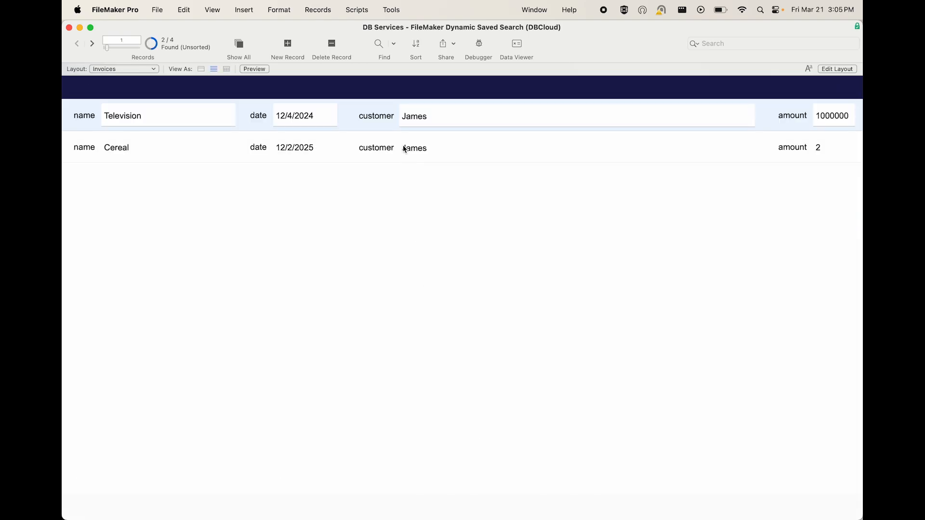
- Add an invoice record for a different customer with name Television, date 12/2/2025 and amount 10, entering the customer's first name
click(288, 44)
click(462, 188)
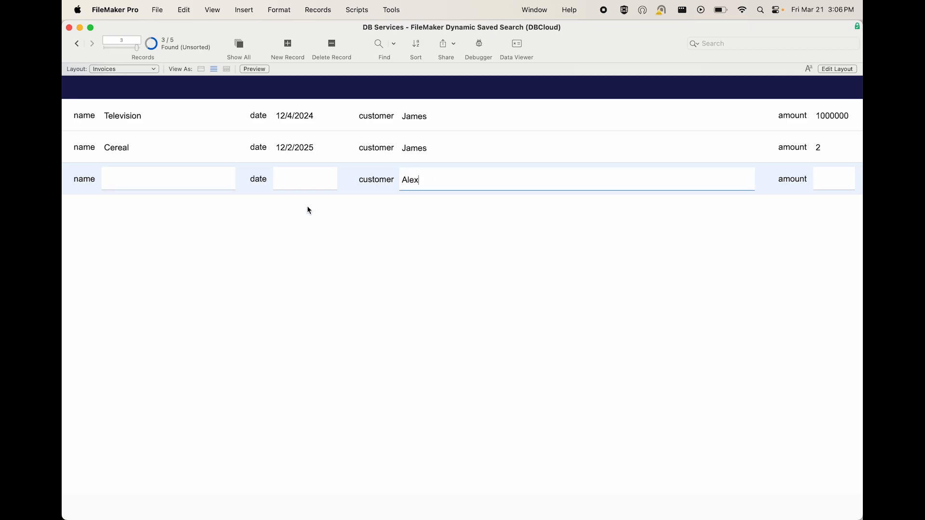
click(156, 180)
text(Telev)
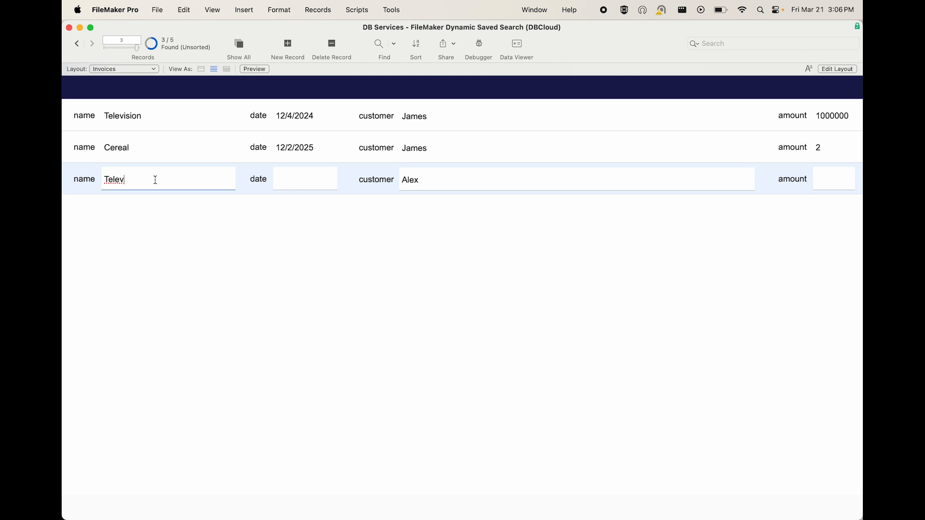
text(ision)
click(304, 147)
triple_click(315, 147)
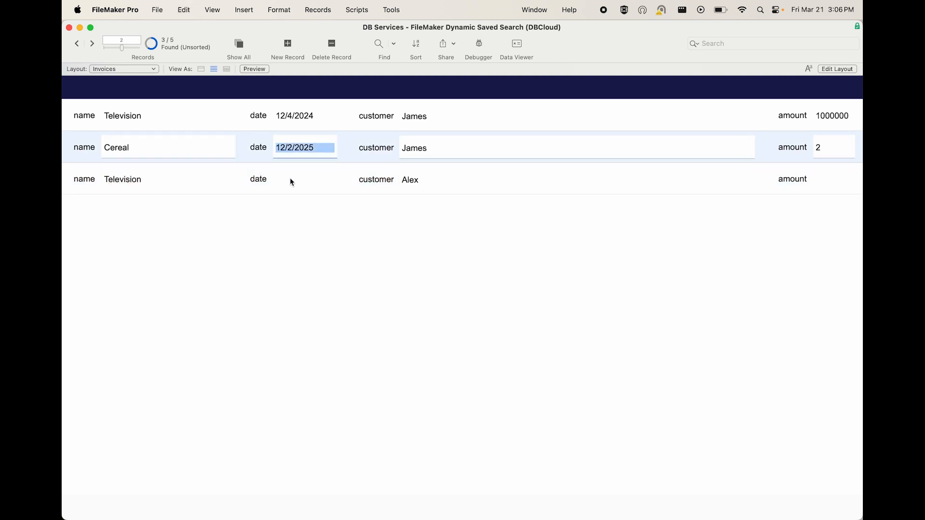
click(292, 182)
text(12/2/2025)
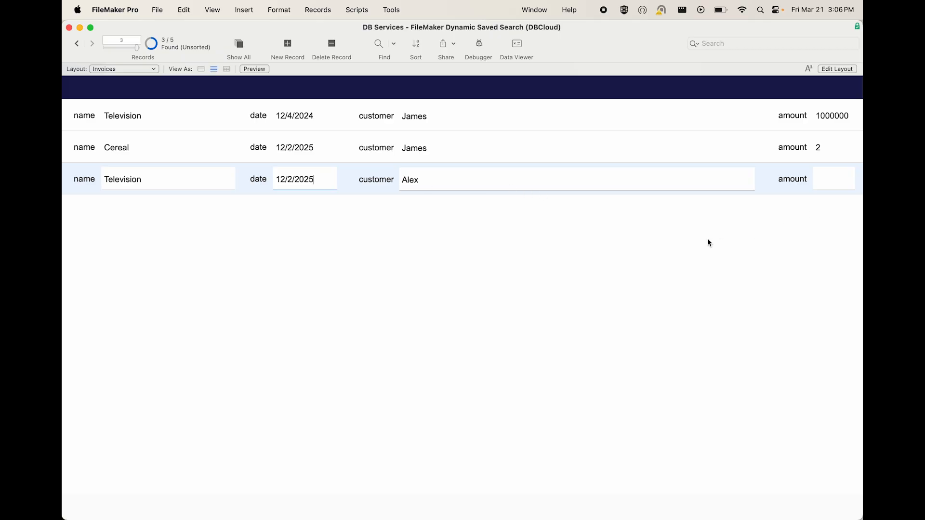
click(832, 178)
text(10)
click(698, 227)
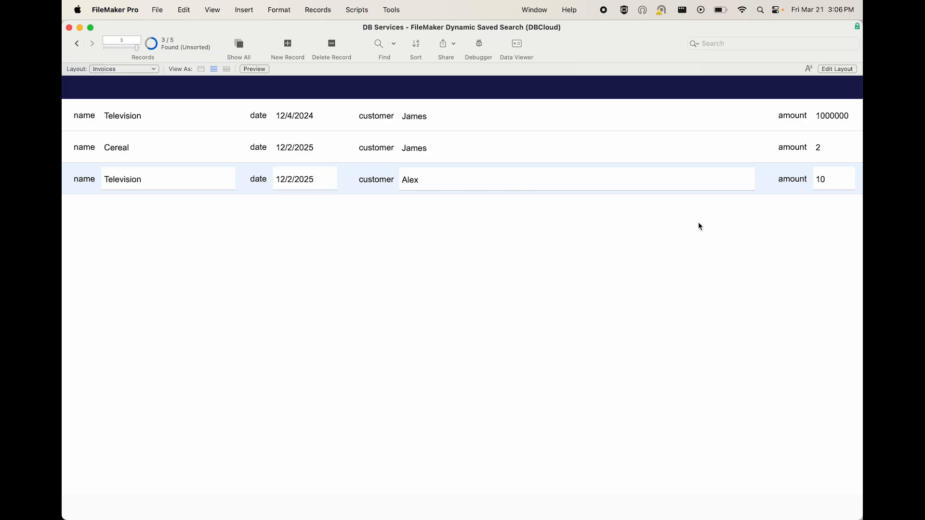
- Return to the Query Builder layout and rerun the omit search to include the added invoice
click(137, 69)
click(130, 59)
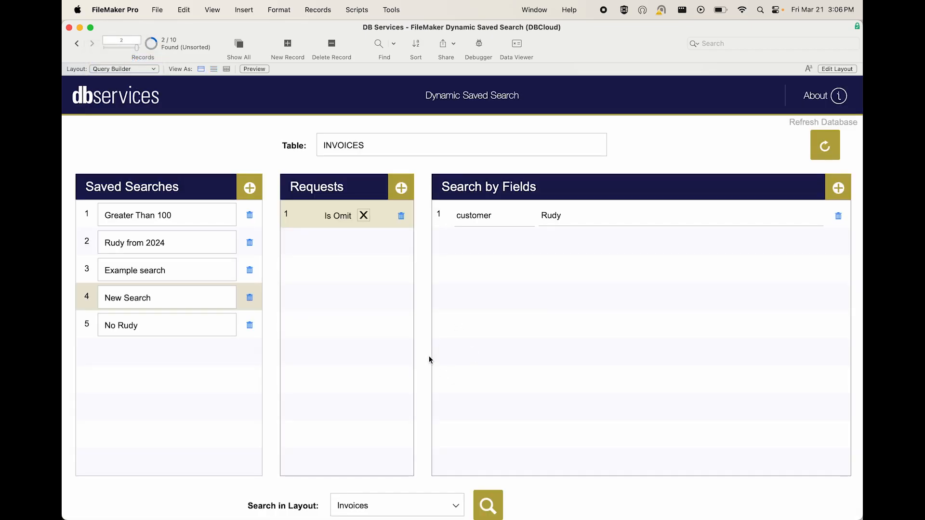
click(490, 511)
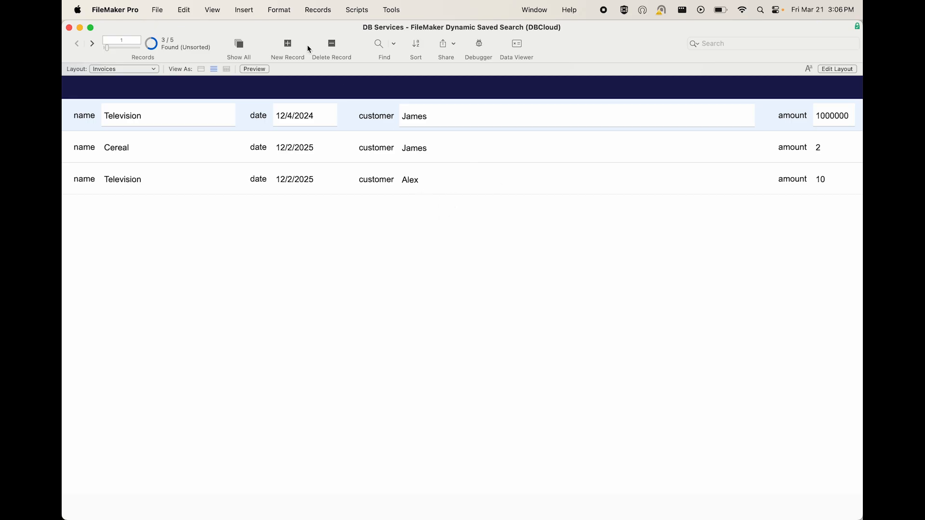
- Show all invoice records for comparison, and rerun the omit search from the Query Builder layout
click(240, 43)
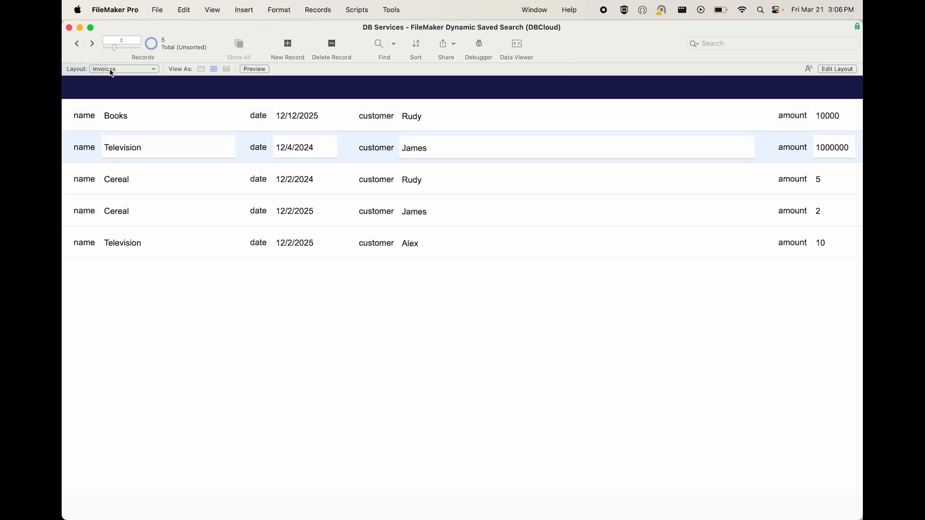
click(135, 71)
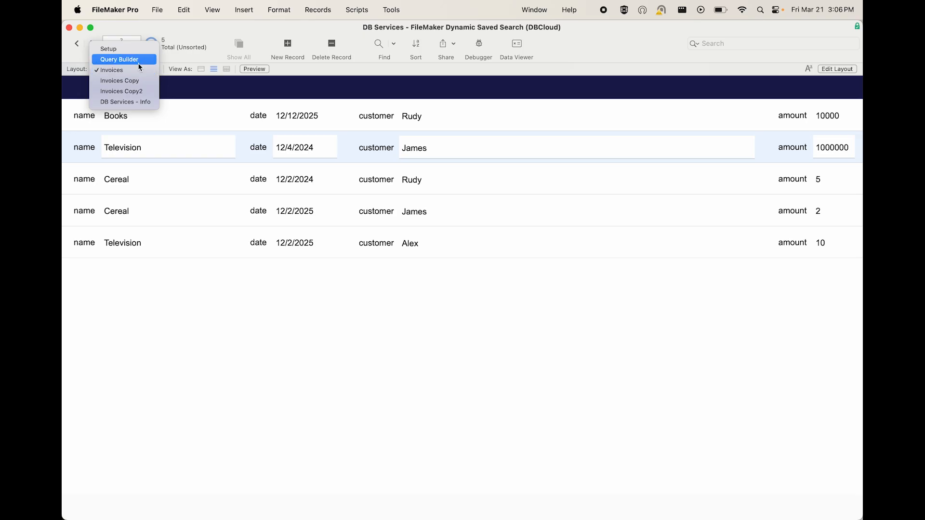
click(138, 61)
click(490, 502)
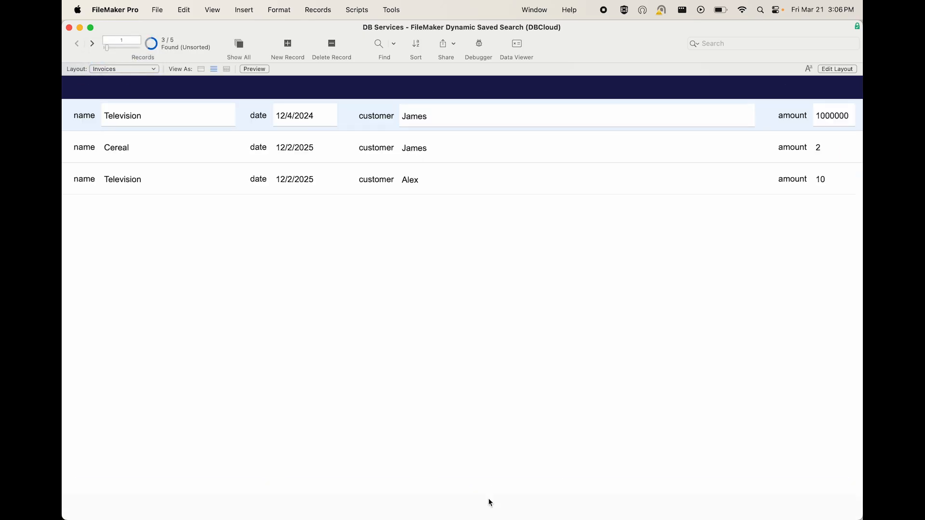
- Return to the Query Builder layout and review the saved 2024 search and both requests of the Greater Than 100 search
click(144, 71)
click(130, 59)
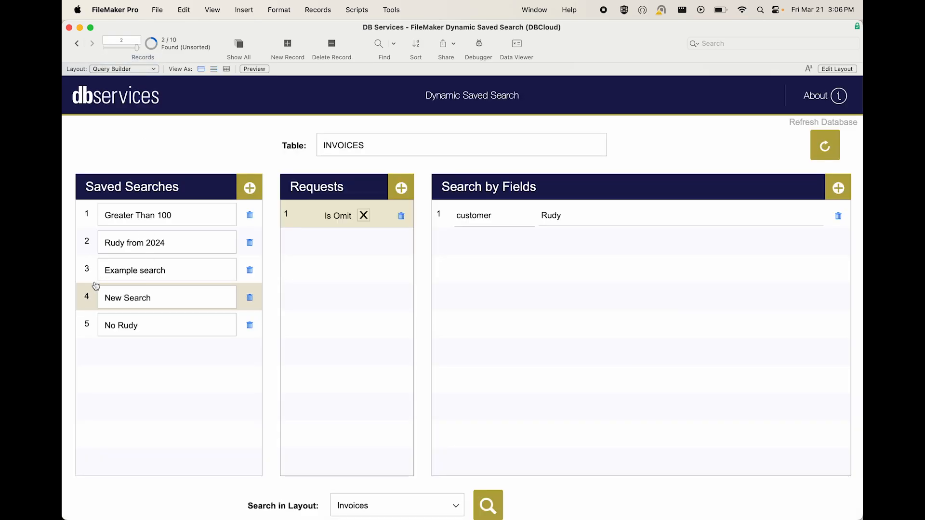
click(89, 242)
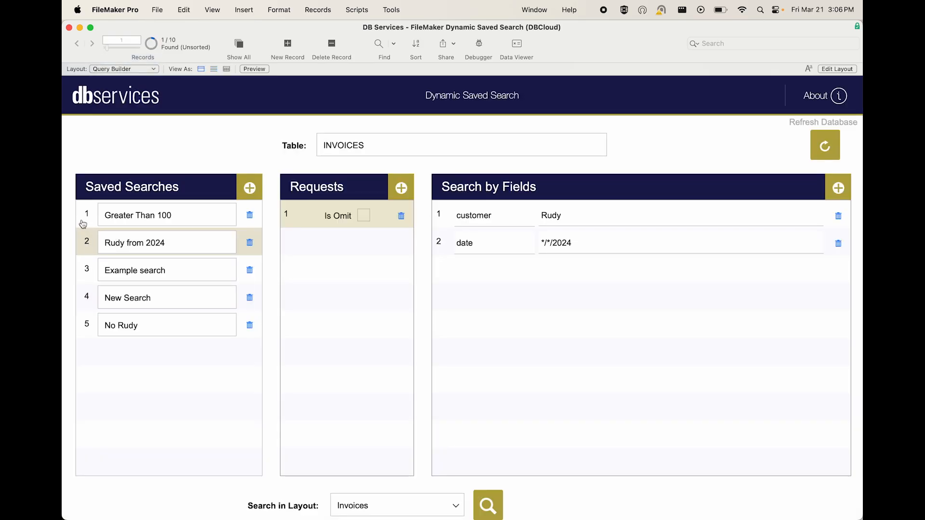
click(85, 220)
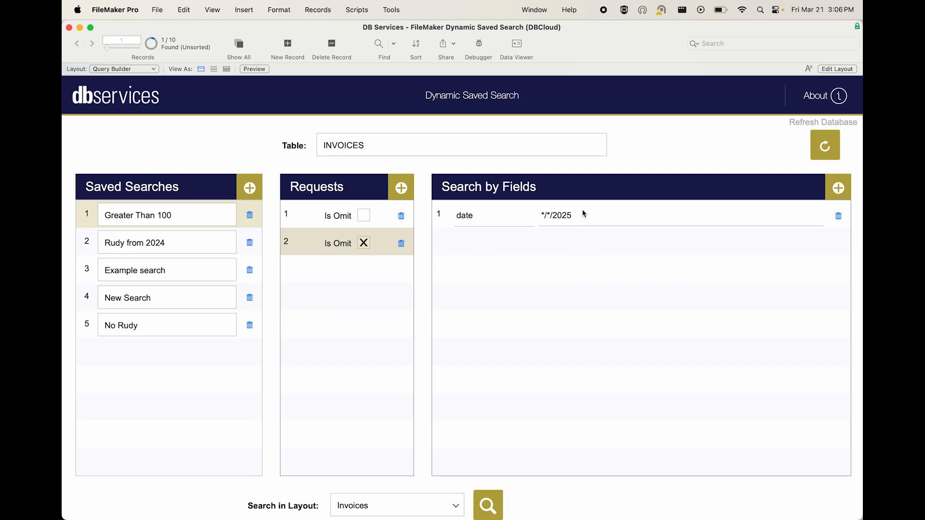
click(325, 224)
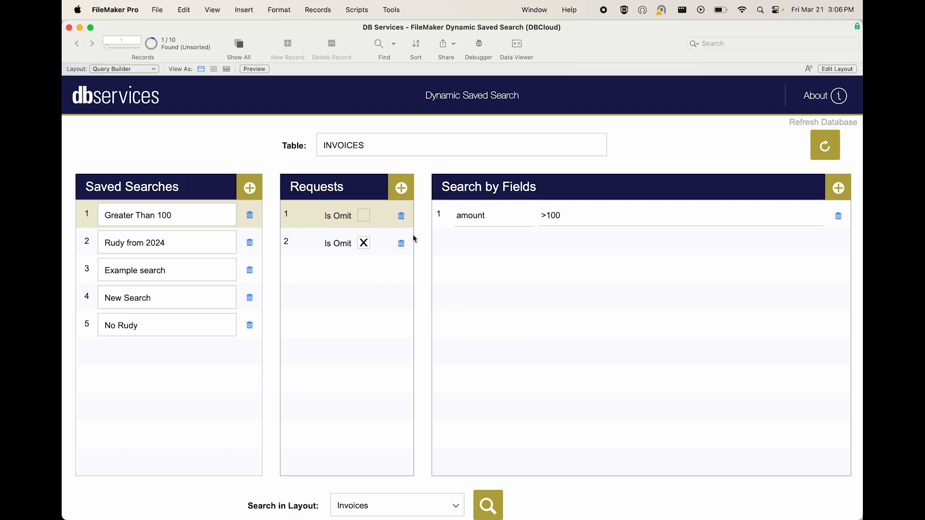
- Run the Greater Than 100 search in the Invoices layout and return to the Query Builder layout
click(489, 505)
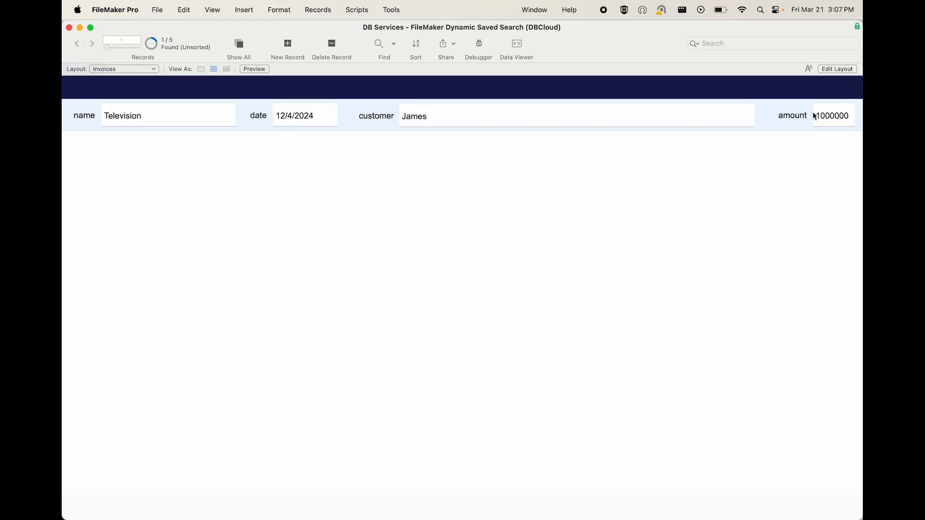
click(103, 70)
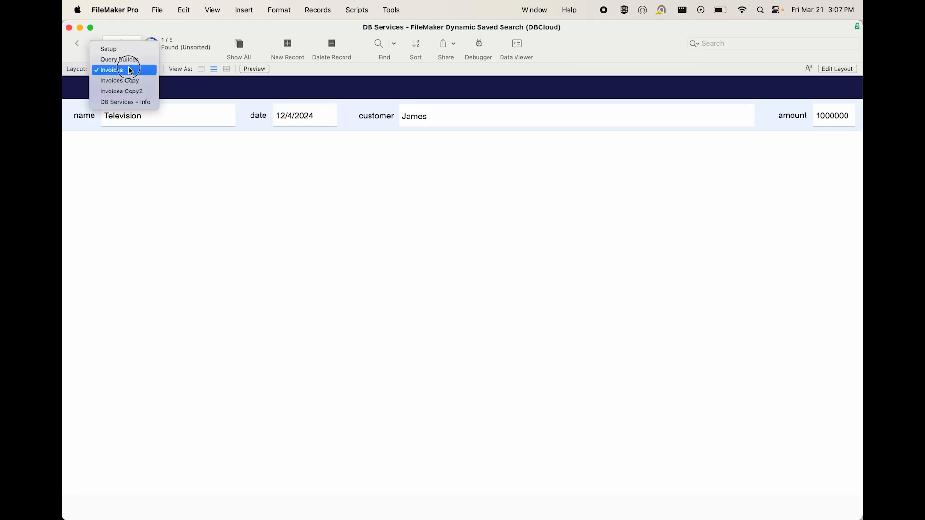
click(131, 62)
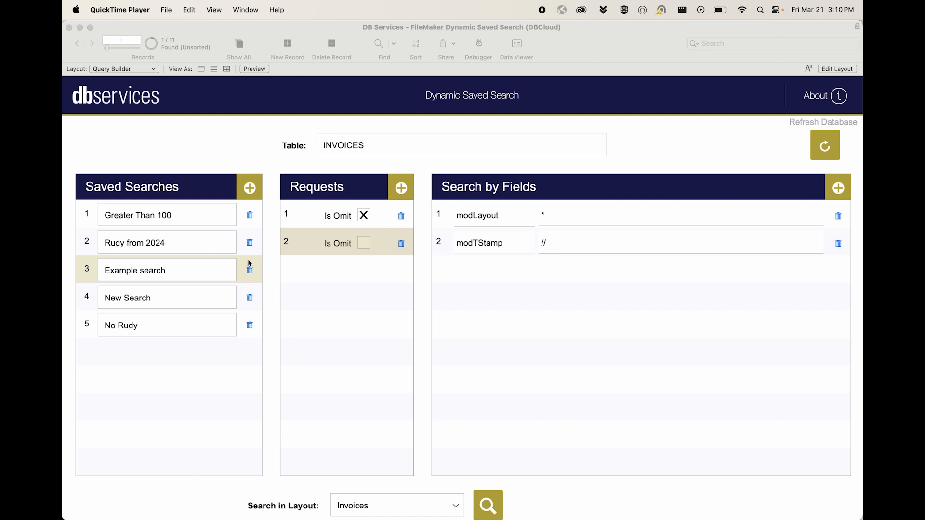
- Examine the available search layouts and tables for the Example search, keeping Invoices as the layout and INVOICES as the table
click(443, 501)
click(454, 502)
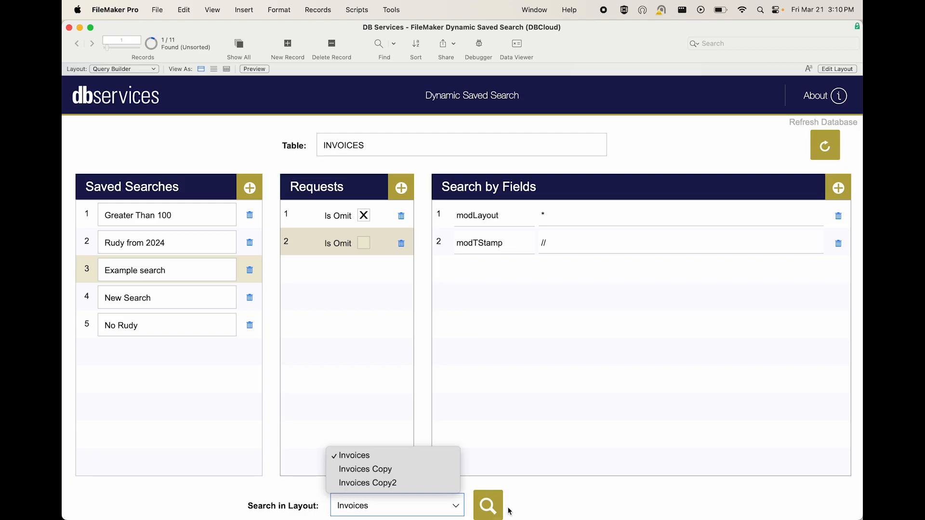
click(536, 502)
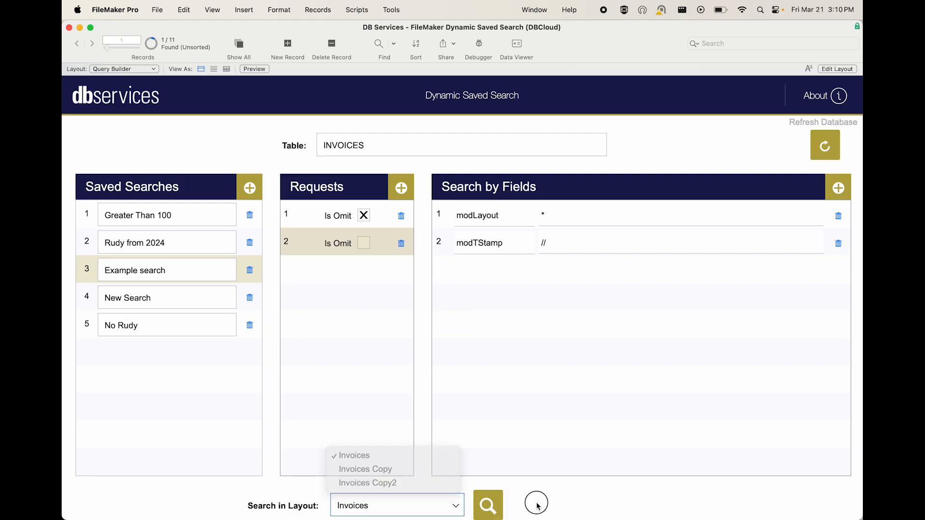
click(378, 140)
click(371, 167)
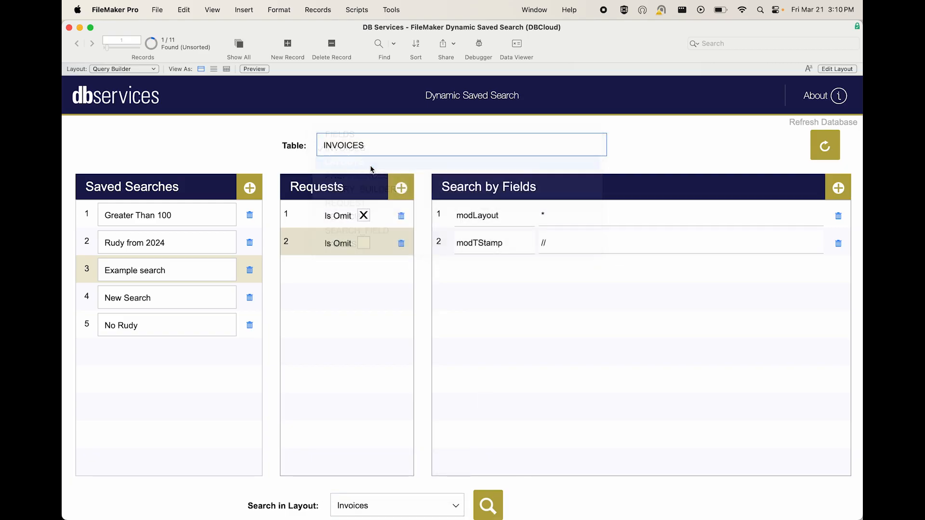
- Switch the search table from INVOICES to PREFERENCES, then QUERY_BUILDER, and finally REQUEST to view each table's saved searches
click(360, 144)
click(362, 161)
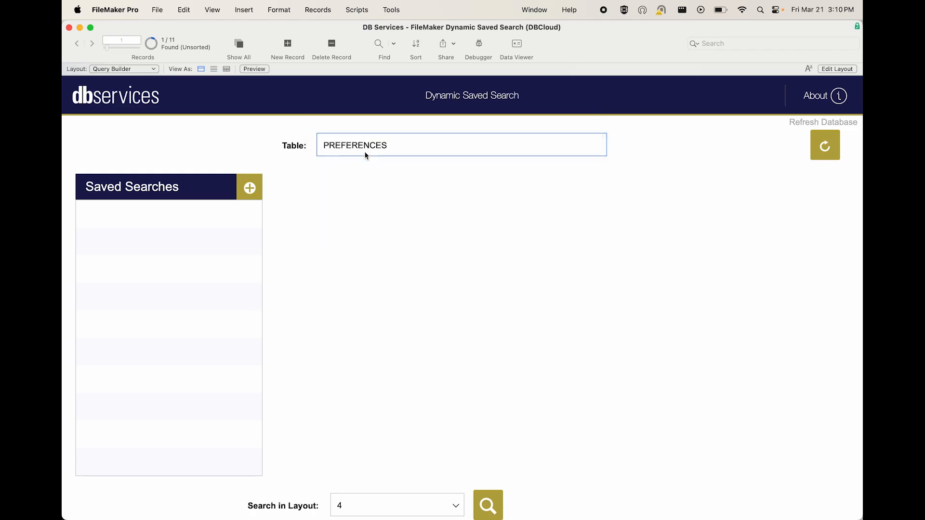
click(366, 156)
click(363, 162)
click(372, 155)
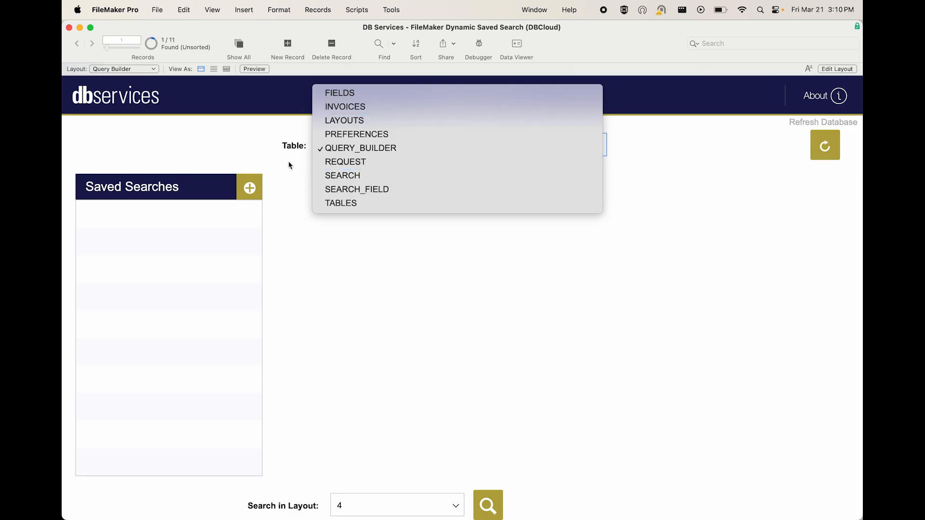
click(364, 159)
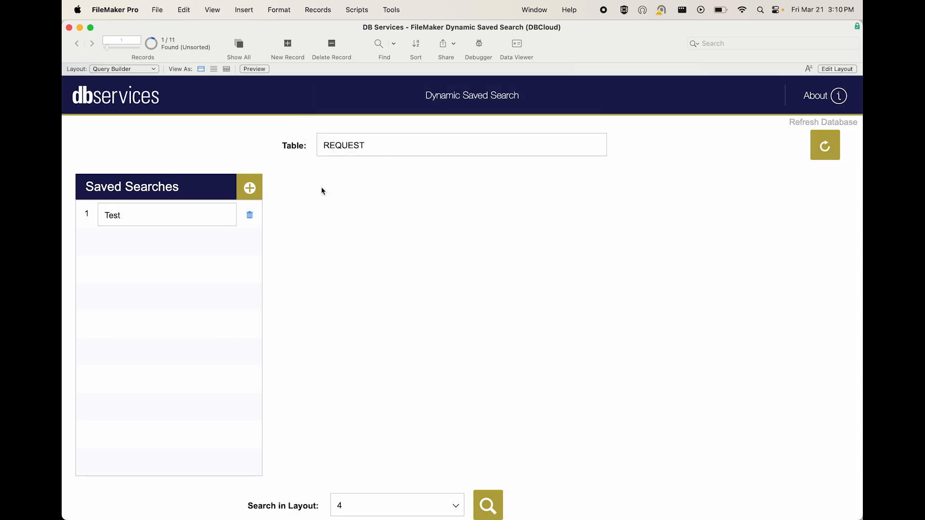
- Open the request of the REQUEST table's Test search and examine the fields and layouts available for it
click(89, 214)
click(344, 223)
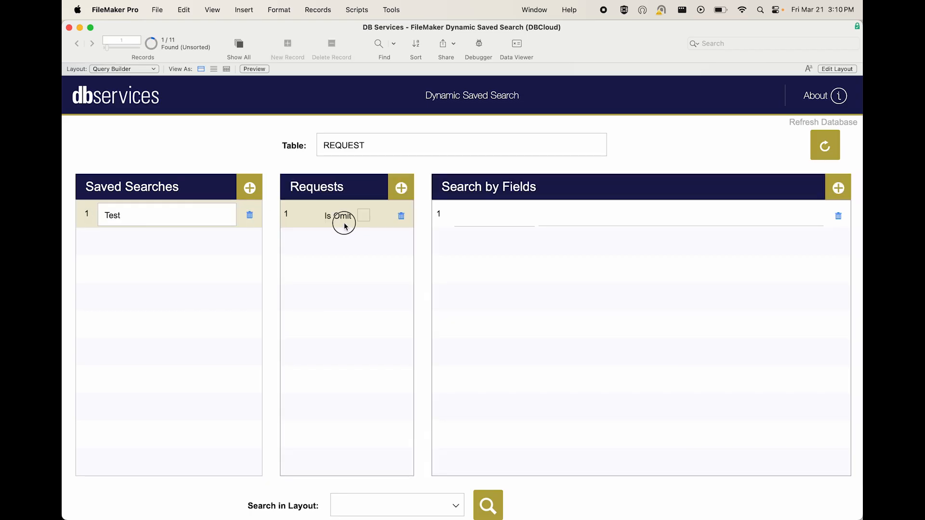
click(483, 219)
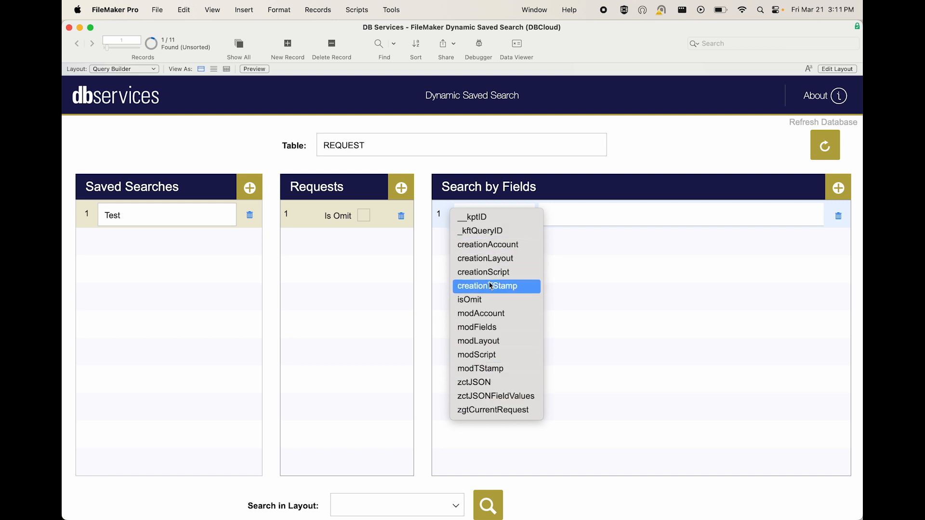
click(424, 179)
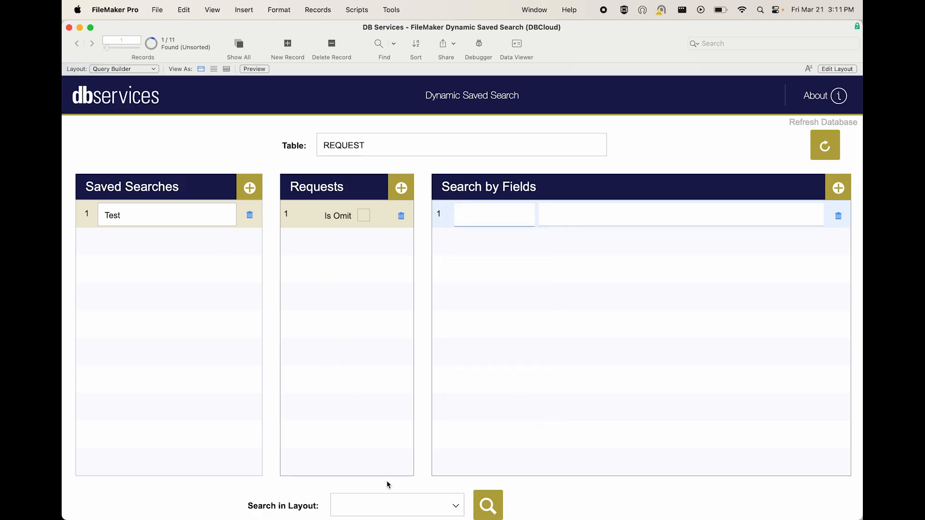
click(378, 505)
click(375, 509)
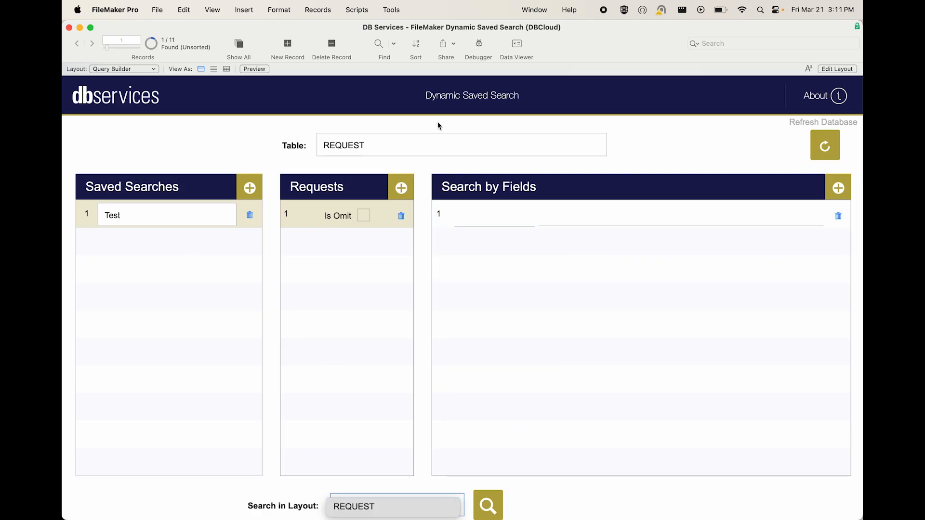
- Set the table back to INVOICES and view its first three saved searches one after another
click(435, 152)
click(360, 96)
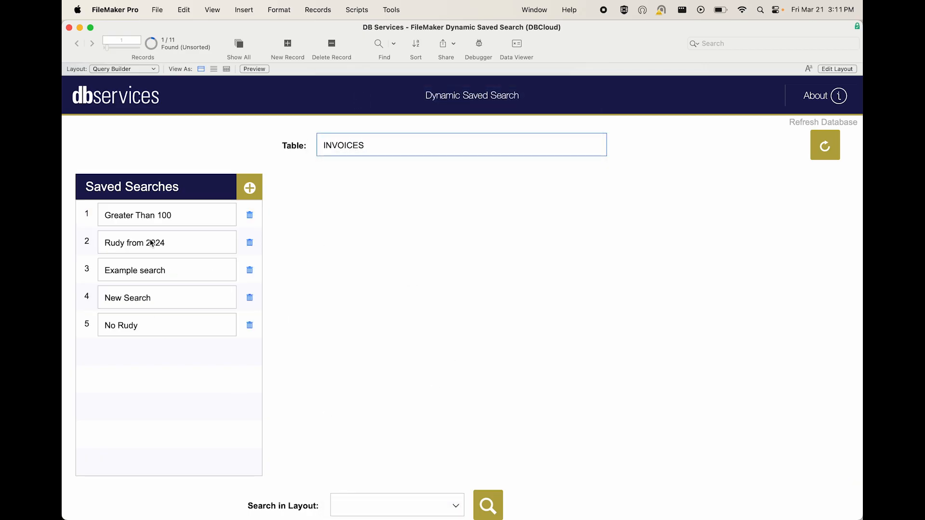
click(87, 224)
click(93, 243)
click(88, 270)
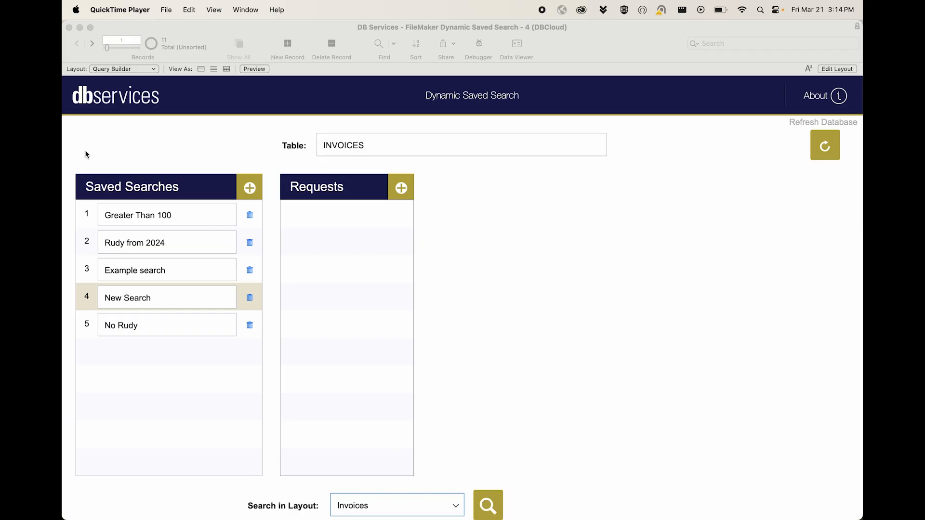
- Review the requests and field criteria of the Greater Than 100, 2024, Example search and New Search saved searches
click(89, 224)
click(89, 223)
click(91, 244)
click(92, 268)
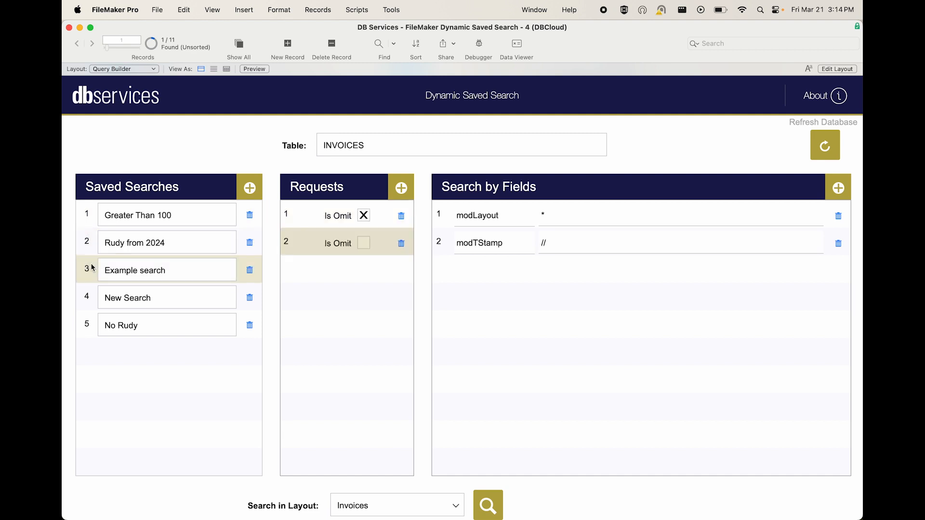
click(90, 296)
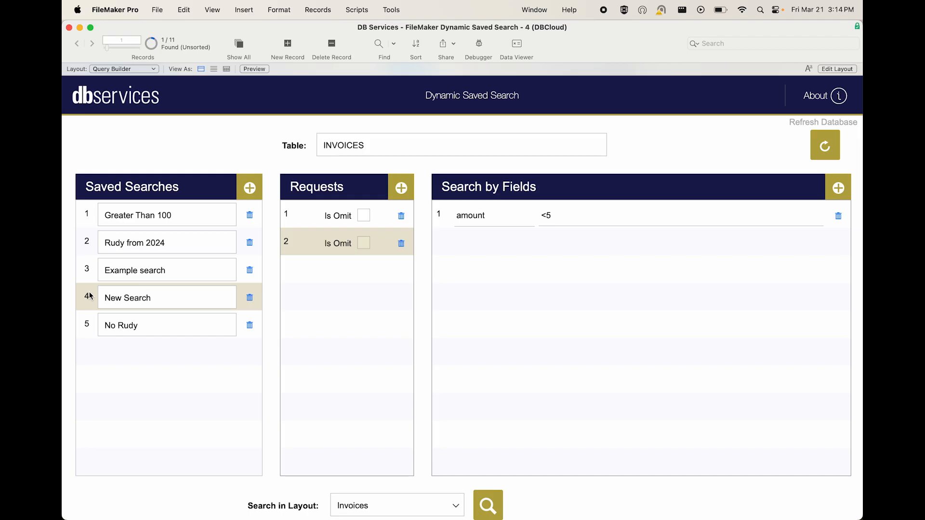